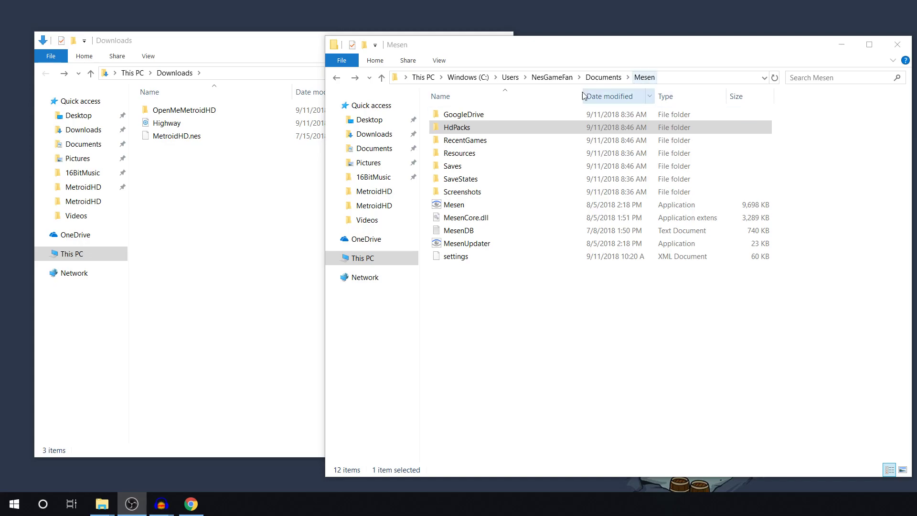
# Step: Bring the Downloads window forward and narrow it to sit beside the Mesen folder window
pyautogui.click(240, 47)
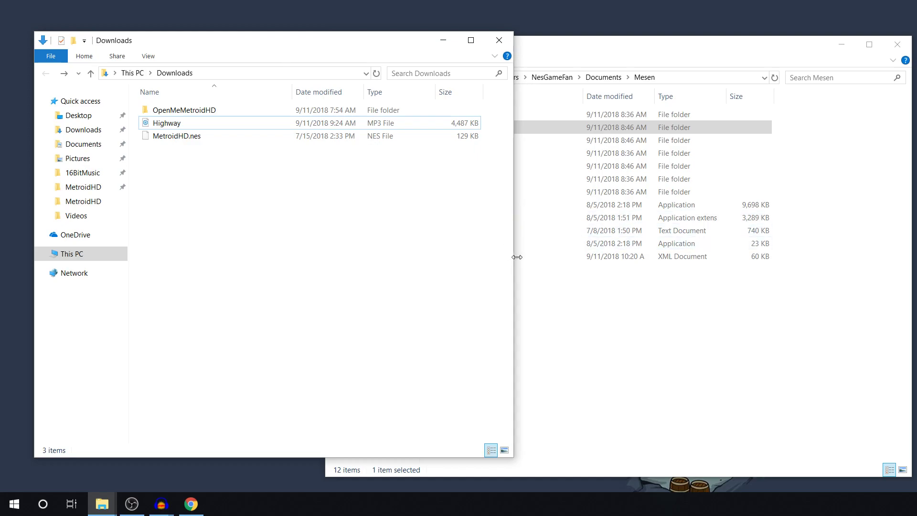
pyautogui.moveTo(514, 258); pyautogui.dragTo(280, 254)
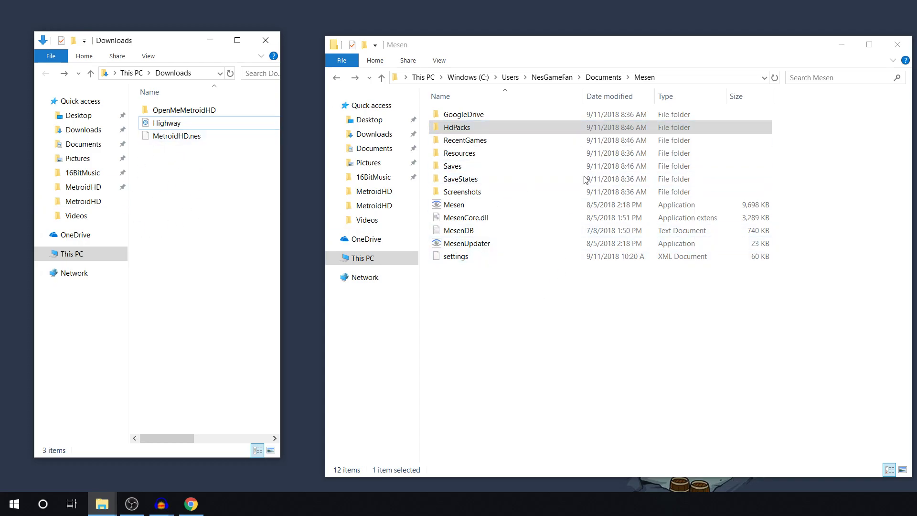
# Step: Open the MetroidHD pack folder inside HdPacks
pyautogui.doubleClick(458, 130)
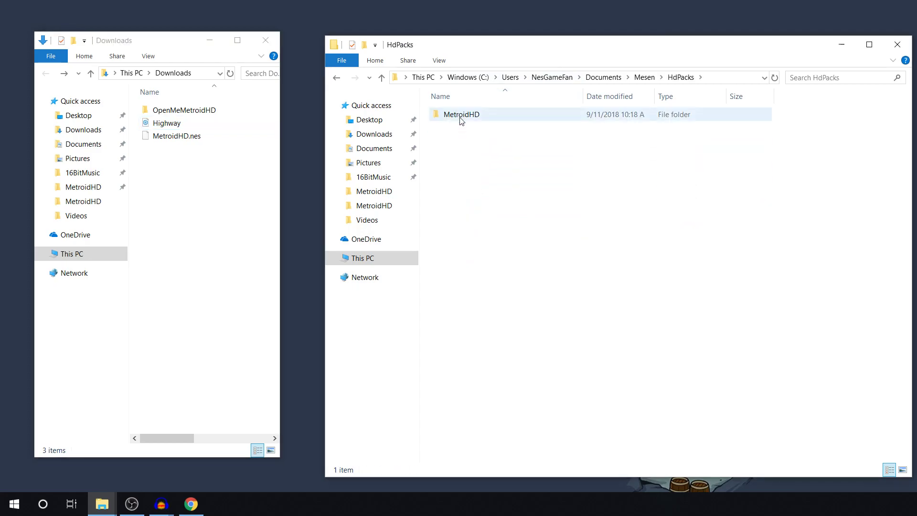
pyautogui.click(337, 78)
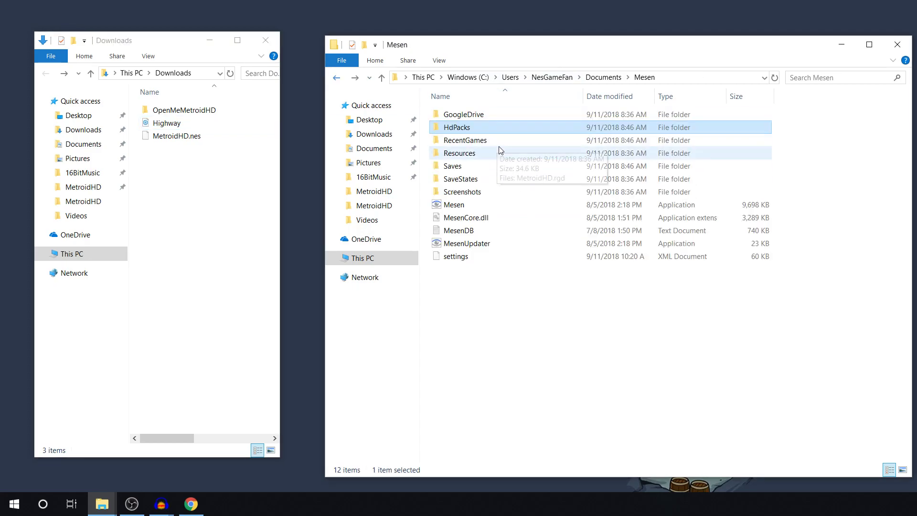
pyautogui.doubleClick(461, 127)
pyautogui.doubleClick(460, 114)
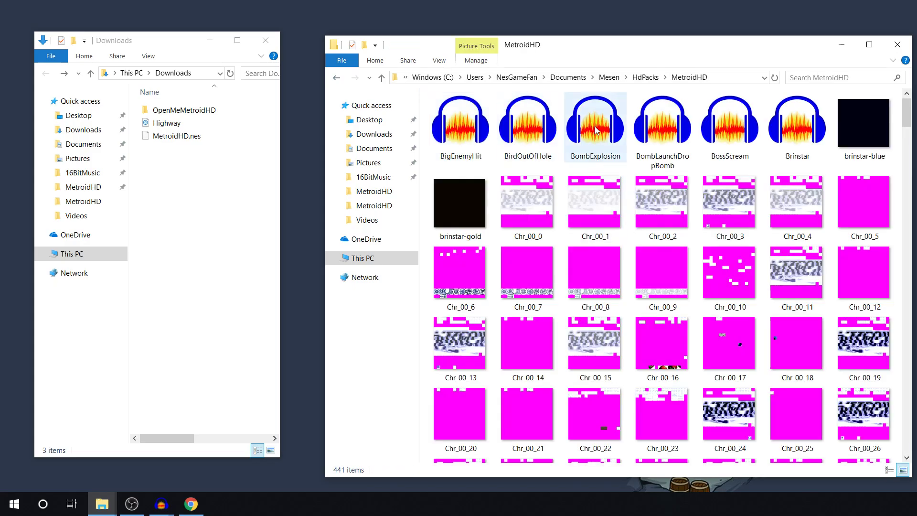
# Step: Look over the pack's OGG and PNG files, then return to the Mesen folder
pyautogui.moveTo(595, 130)
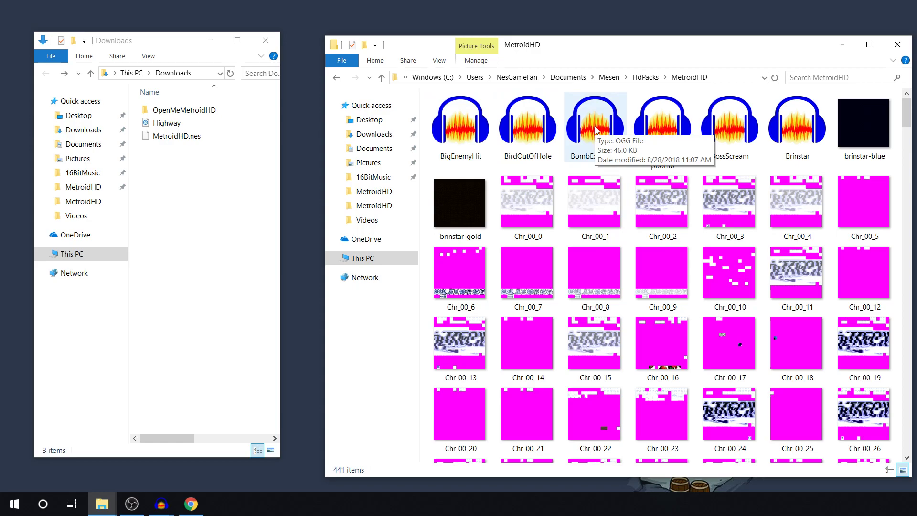
pyautogui.moveTo(592, 207)
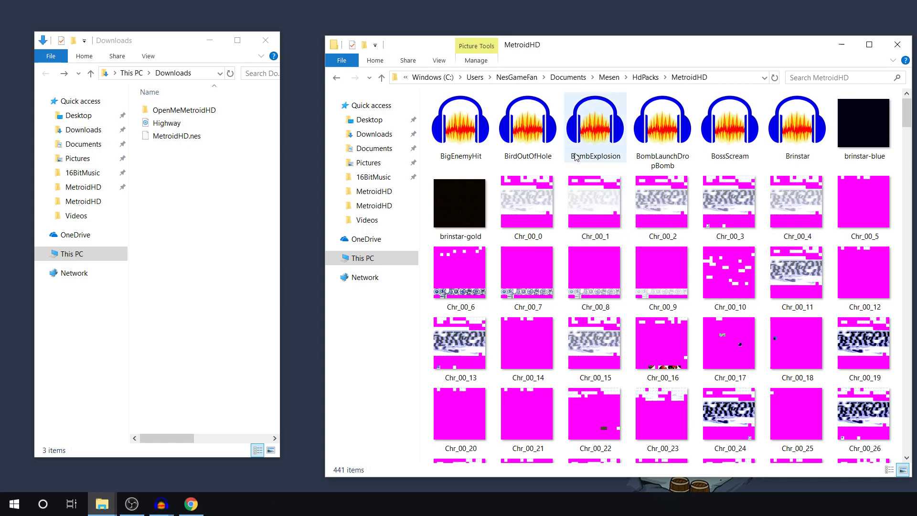
pyautogui.moveTo(579, 152)
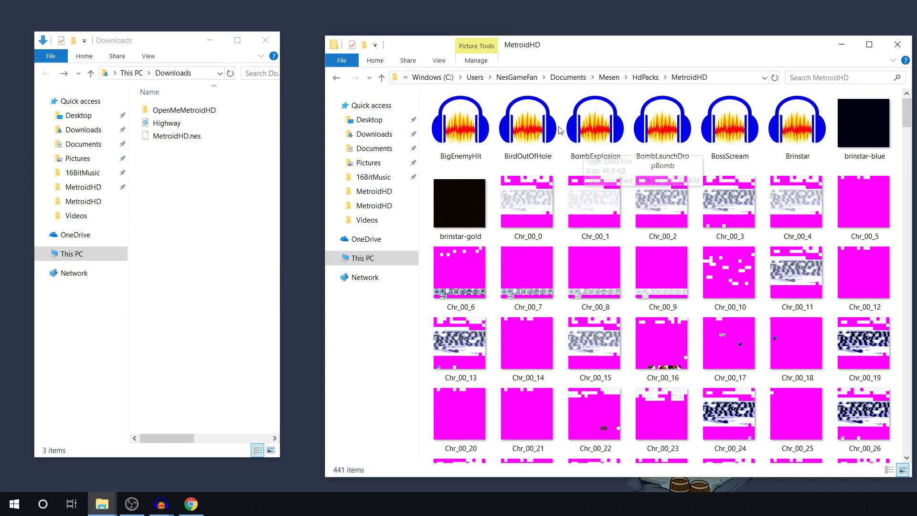
pyautogui.click(337, 79)
pyautogui.click(336, 79)
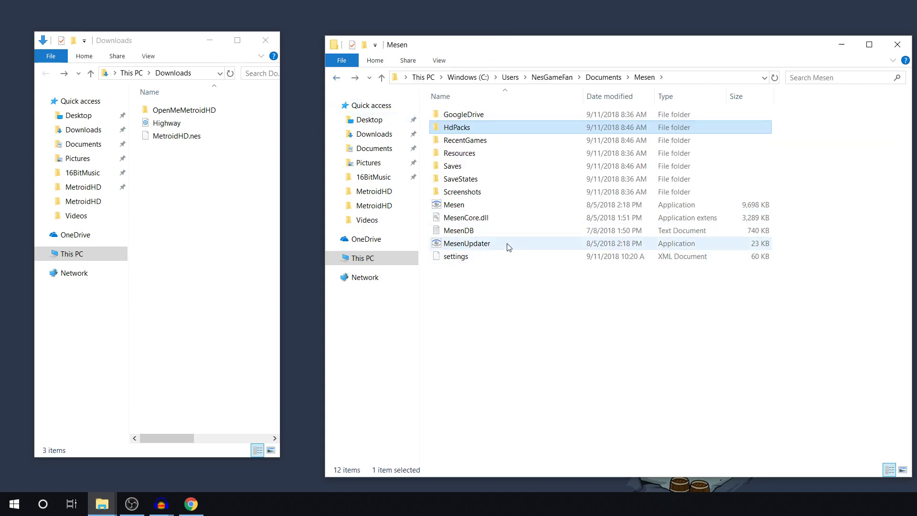
# Step: Launch Mesen and load MetroidHD.nes through File > Open
pyautogui.doubleClick(475, 206)
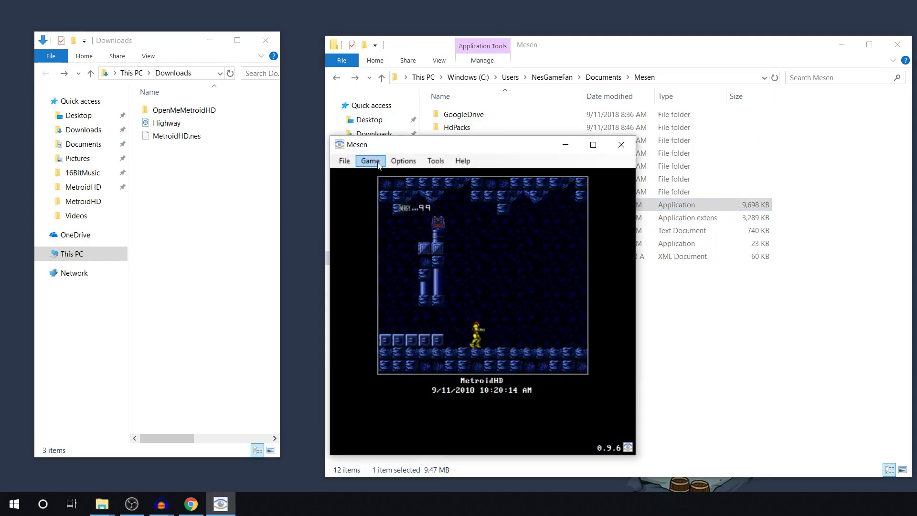
pyautogui.click(345, 161)
pyautogui.click(363, 174)
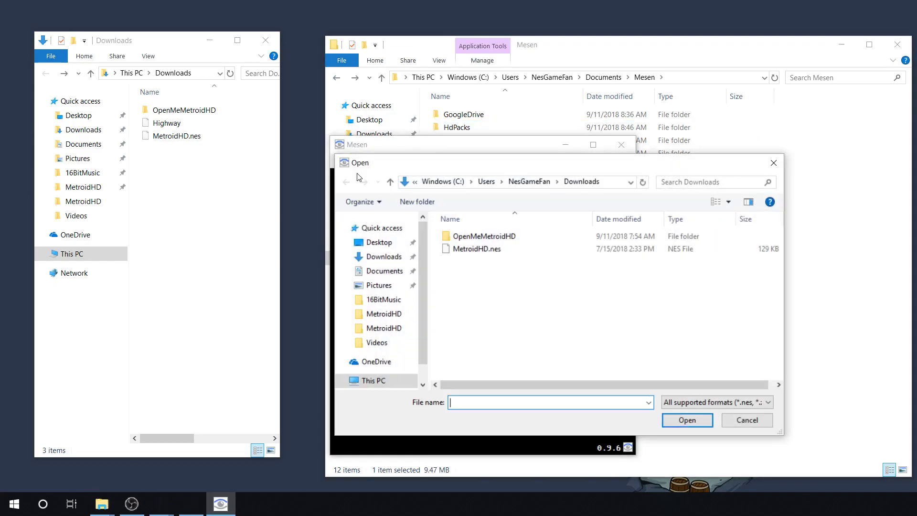
pyautogui.doubleClick(493, 253)
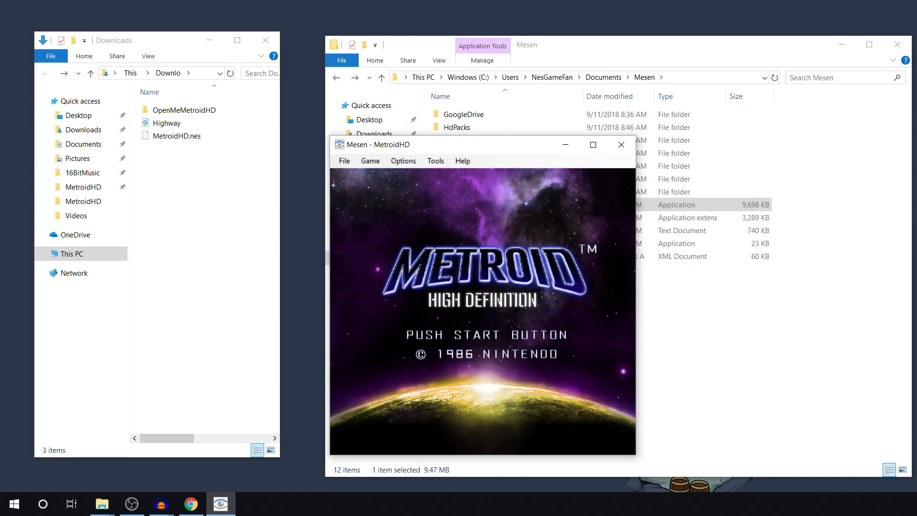
# Step: Toggle full screen on and off, start a new game from FILE 1, and move Samus around
pyautogui.press('F11')
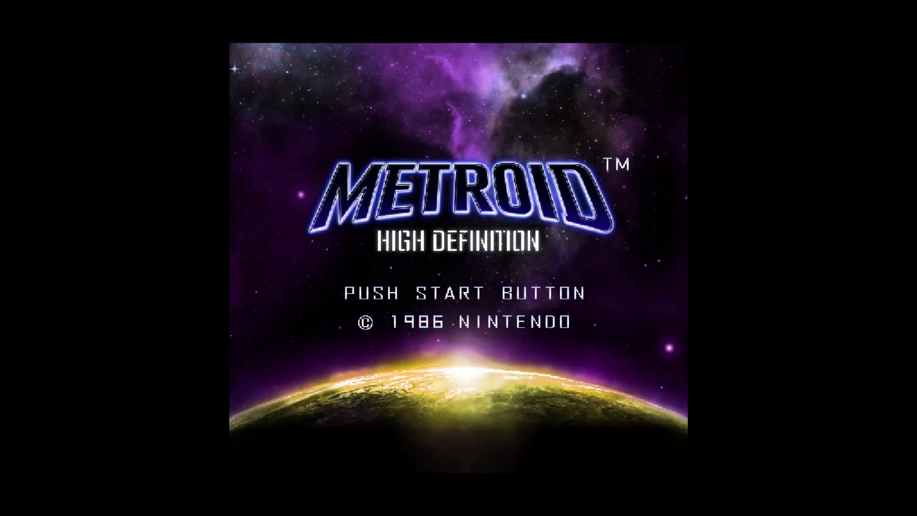
pyautogui.press('F11')
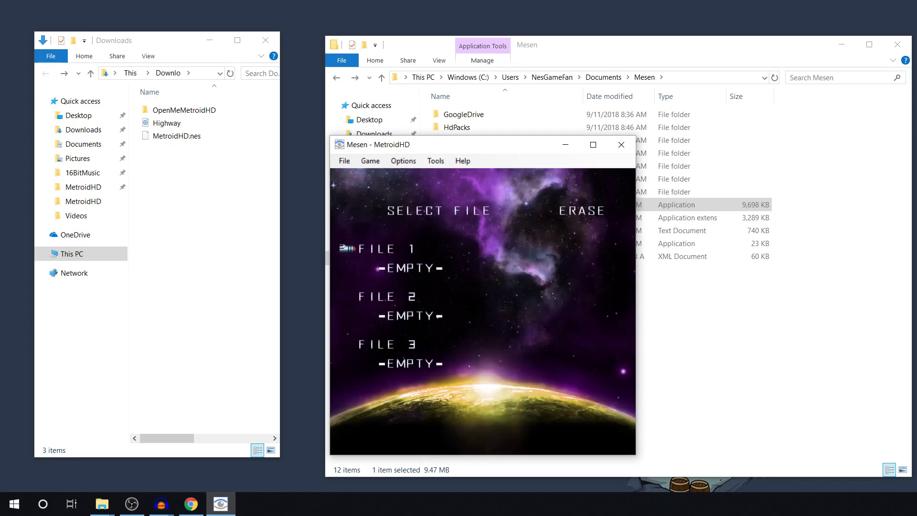
pyautogui.press('Return')
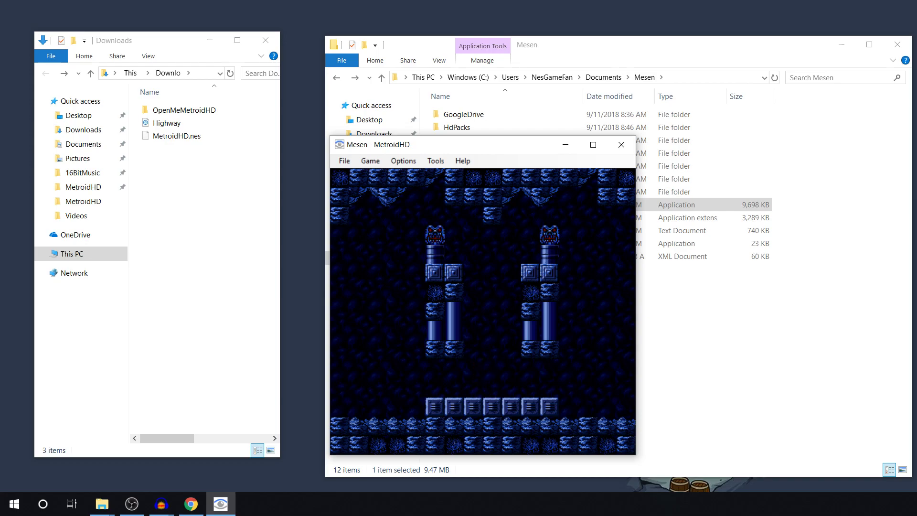
pyautogui.press('Right')
pyautogui.press('Right')
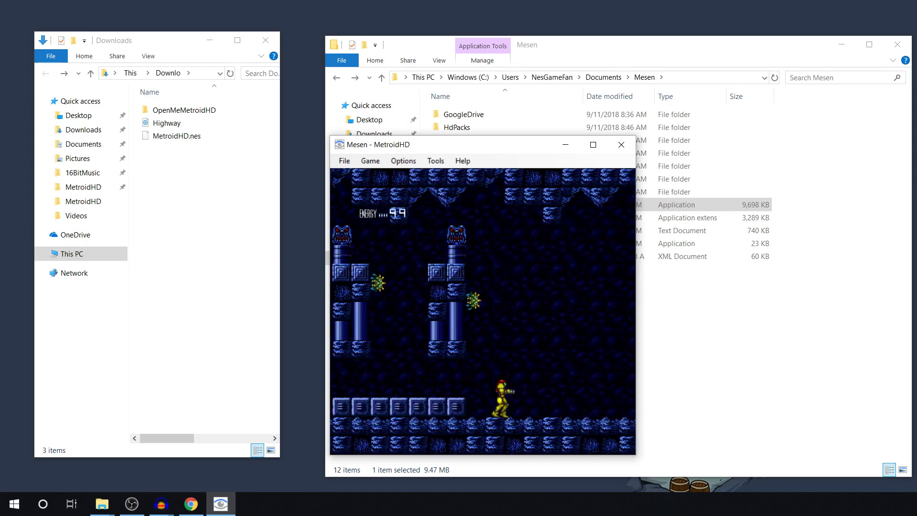
pyautogui.press('Left')
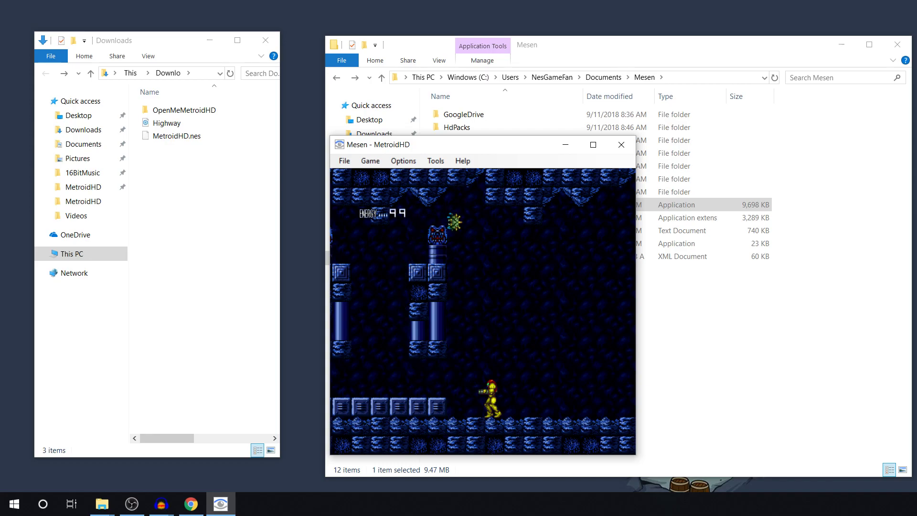
# Step: Close Mesen and open OpenMeMetroidHD > AlternateArtAndMusic > Music > AnalogSynthMusic in the Downloads window
pyautogui.click(619, 144)
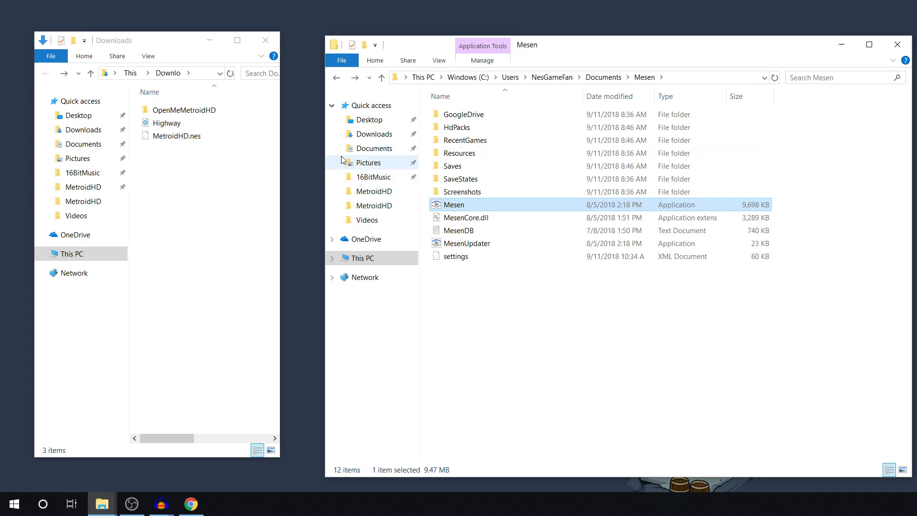
pyautogui.doubleClick(189, 112)
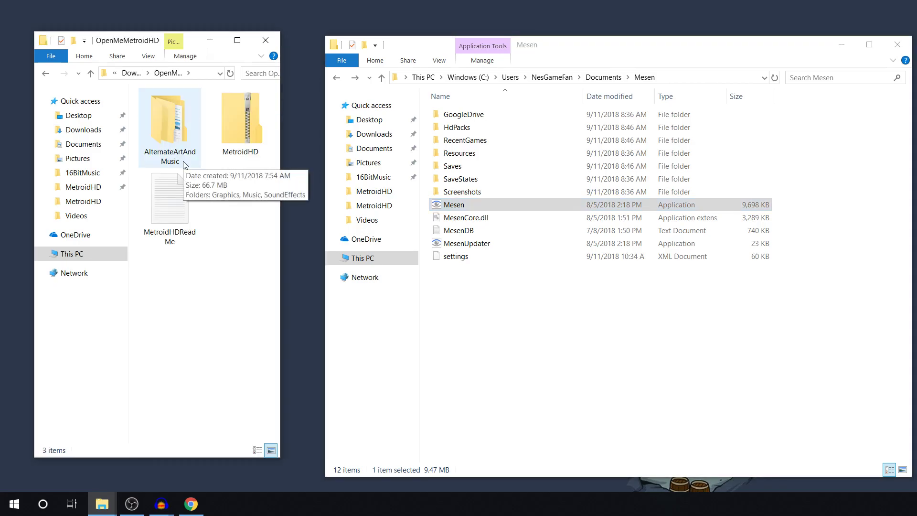
pyautogui.doubleClick(172, 129)
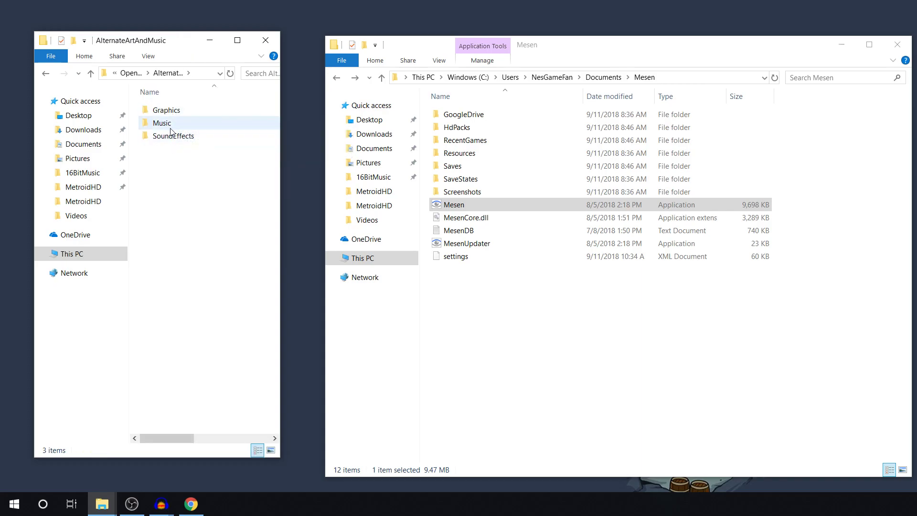
pyautogui.doubleClick(168, 125)
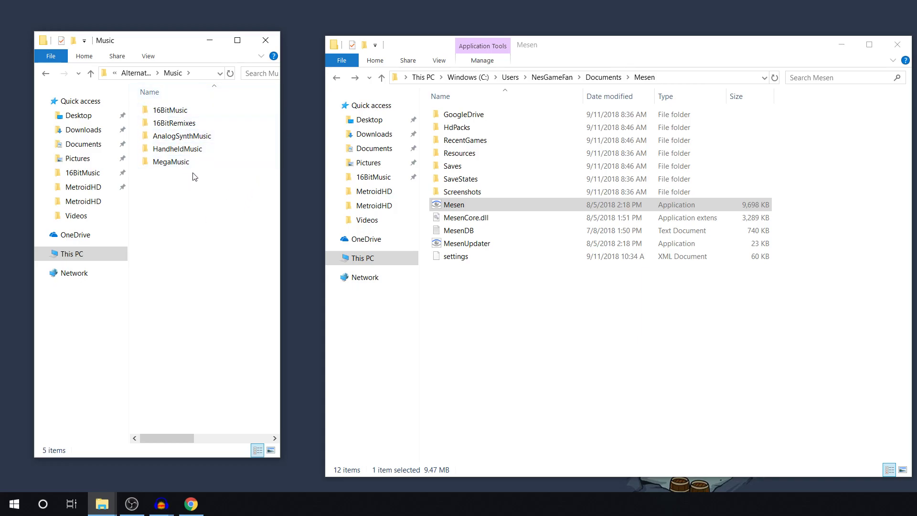
pyautogui.doubleClick(186, 140)
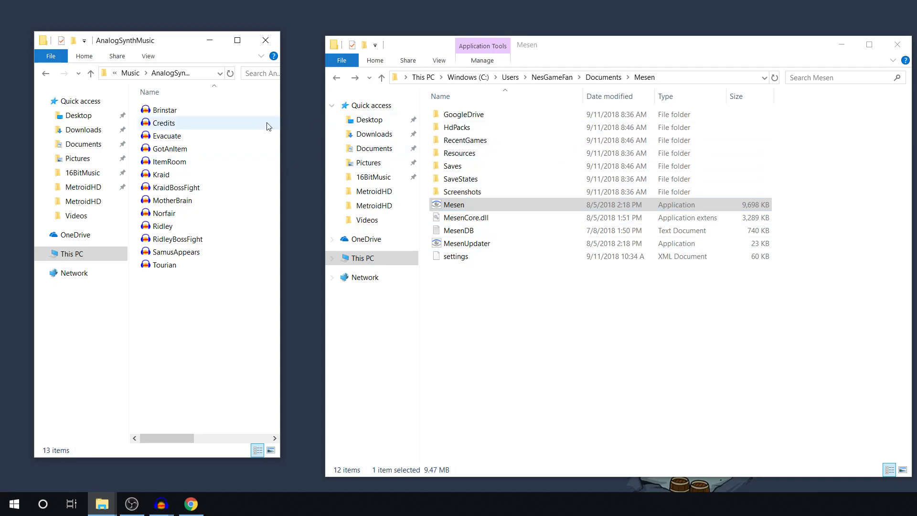
# Step: Open the MetroidHD pack folder under HdPacks in the right window
pyautogui.doubleClick(467, 131)
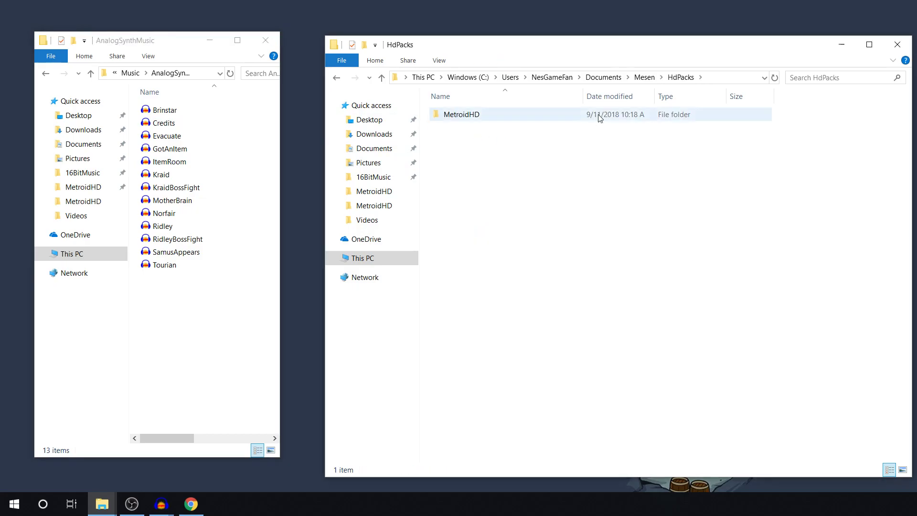
pyautogui.doubleClick(469, 115)
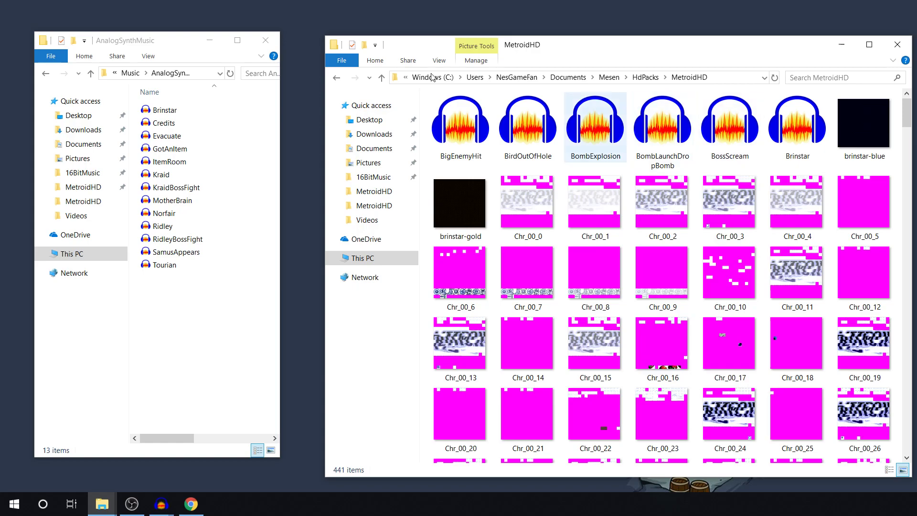
pyautogui.click(336, 79)
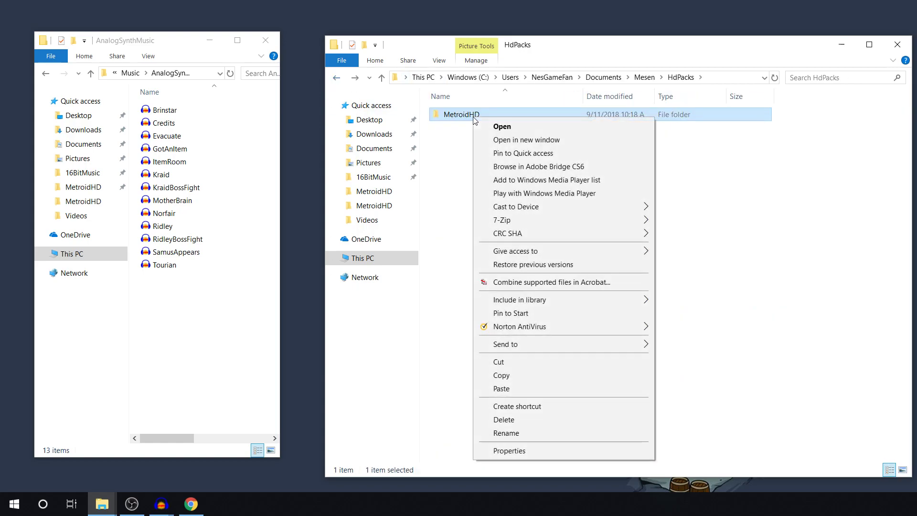
pyautogui.click(470, 182)
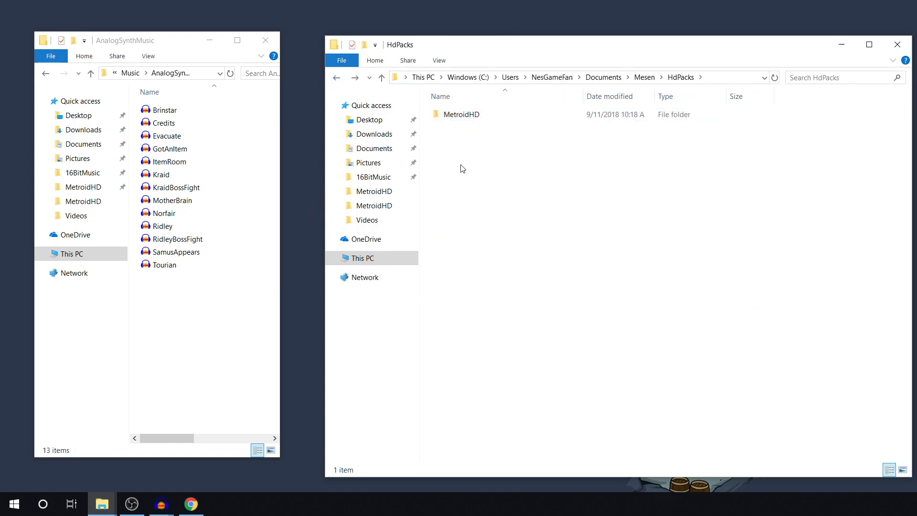
pyautogui.doubleClick(469, 115)
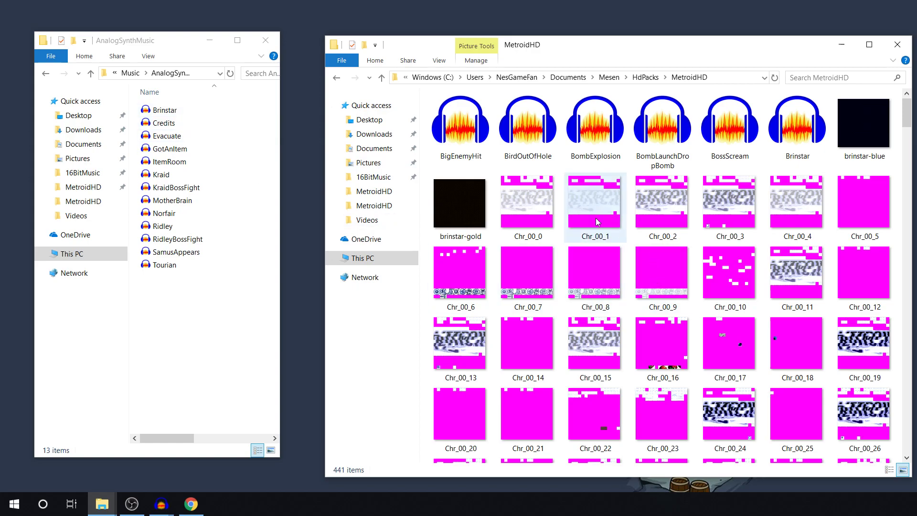
# Step: Copy the AnalogSynthMusic Brinstar track into MetroidHD, replacing the existing file, then return to Mesen
pyautogui.rightClick(178, 111)
pyautogui.click(178, 111)
pyautogui.rightClick(182, 114)
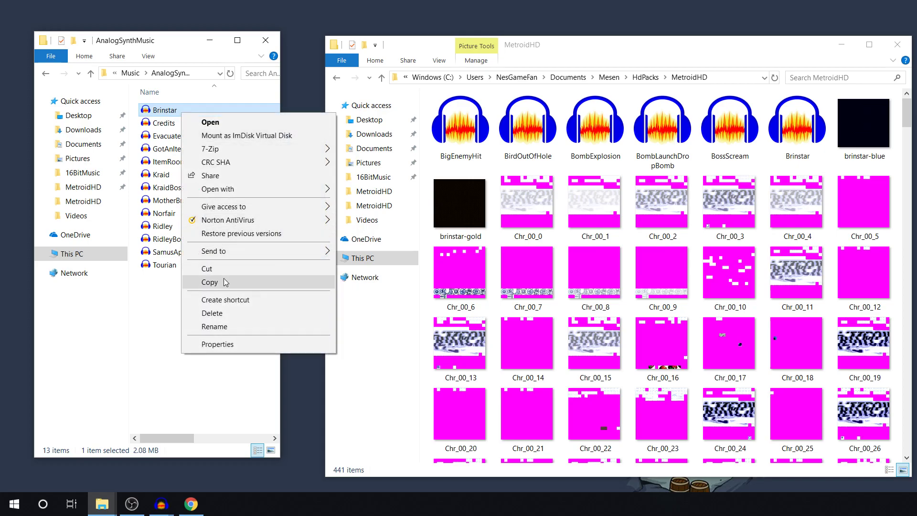
pyautogui.click(210, 282)
pyautogui.rightClick(428, 145)
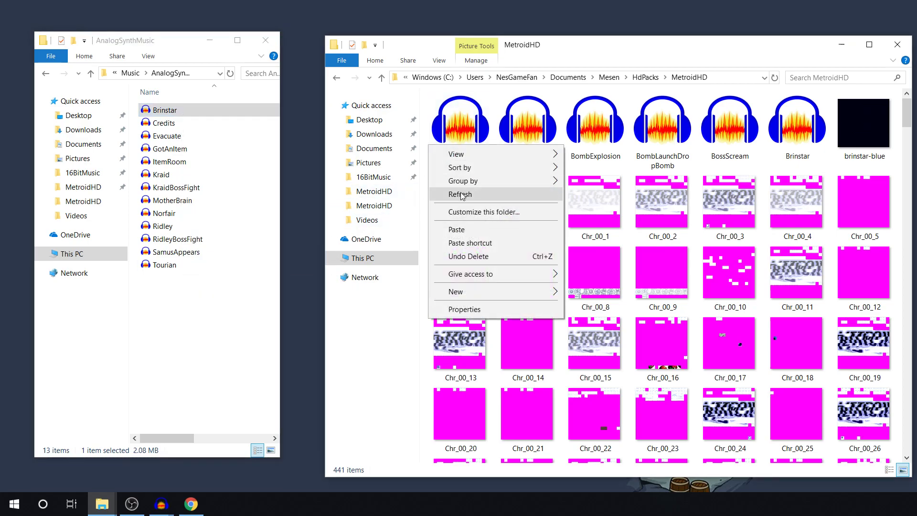
pyautogui.click(466, 231)
pyautogui.click(457, 188)
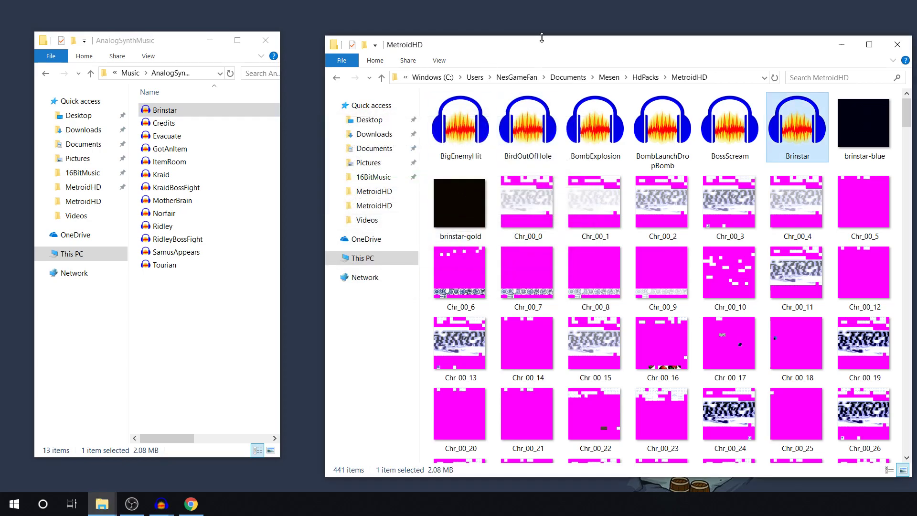
pyautogui.click(337, 79)
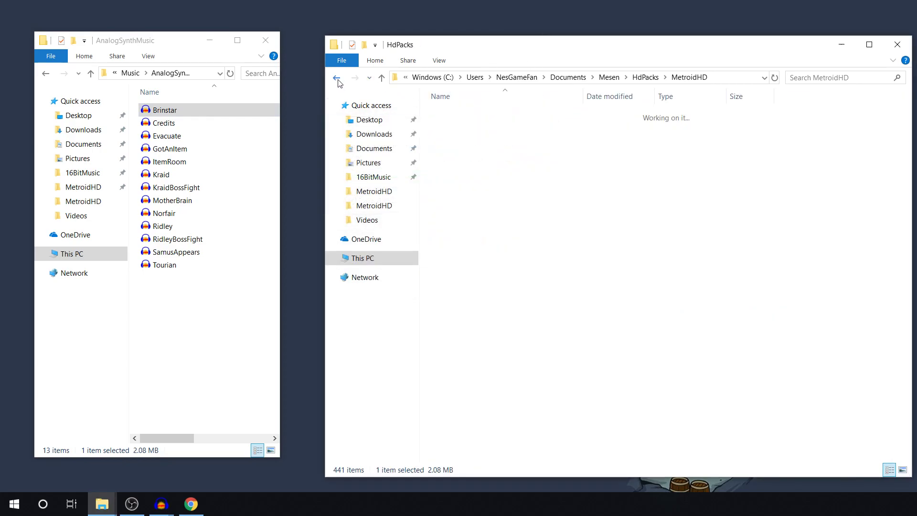
pyautogui.click(337, 80)
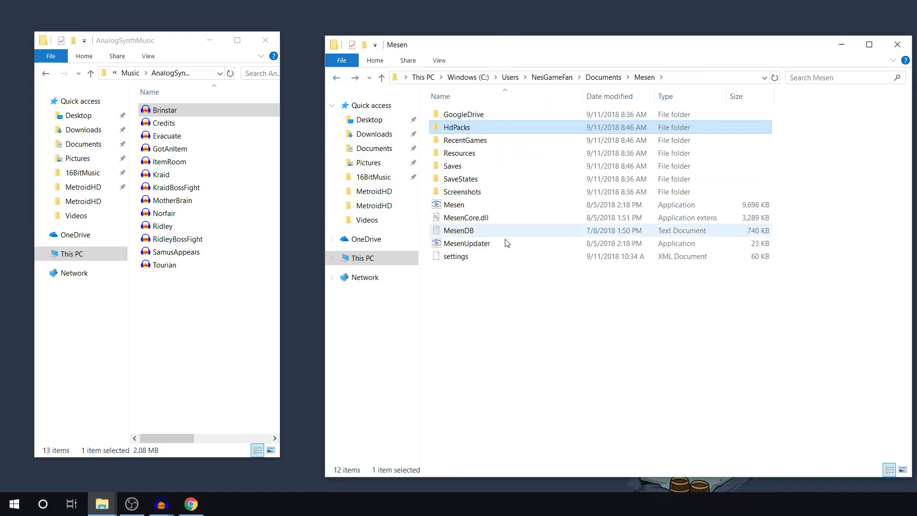
pyautogui.click(470, 209)
pyautogui.doubleClick(471, 210)
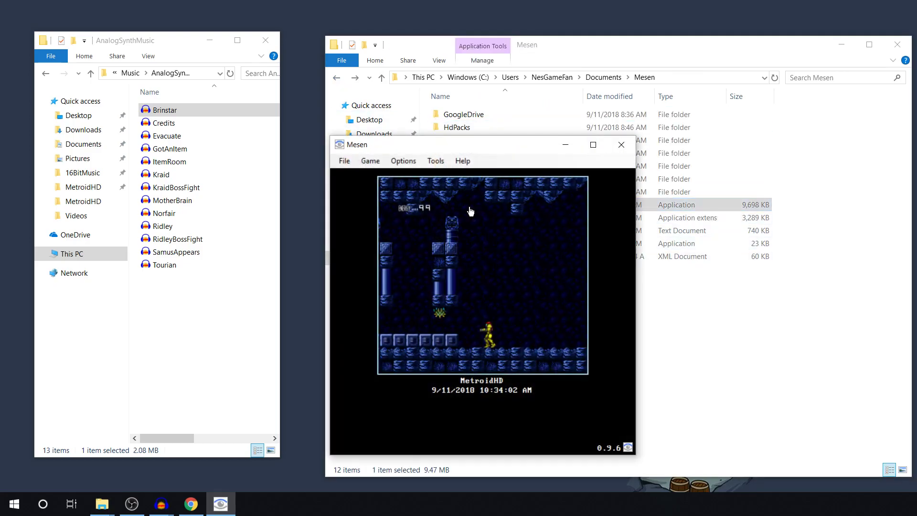
pyautogui.click(493, 284)
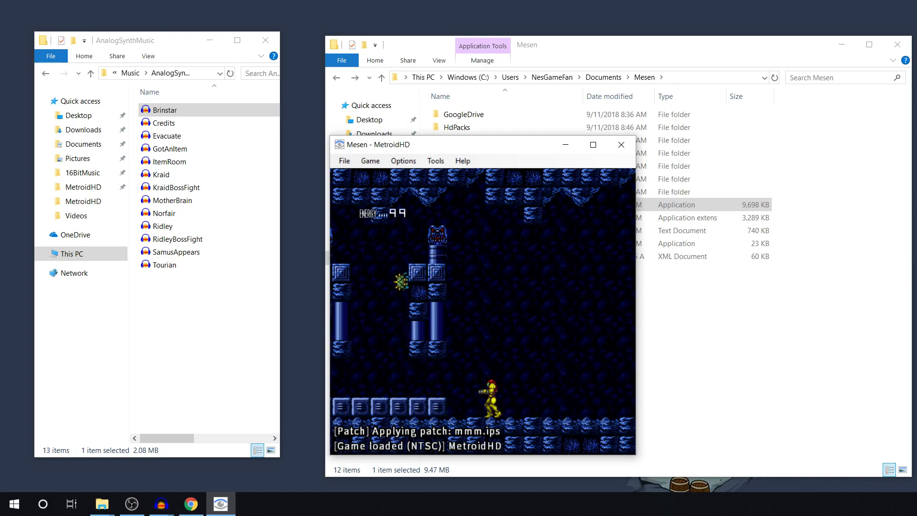
pyautogui.press('Left')
pyautogui.press('x')
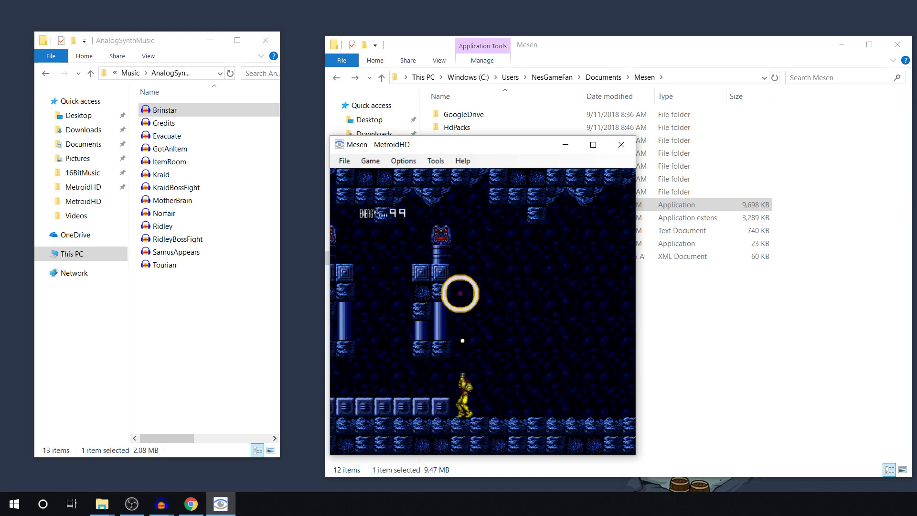
pyautogui.press('x')
pyautogui.press('Left')
pyautogui.press('Right')
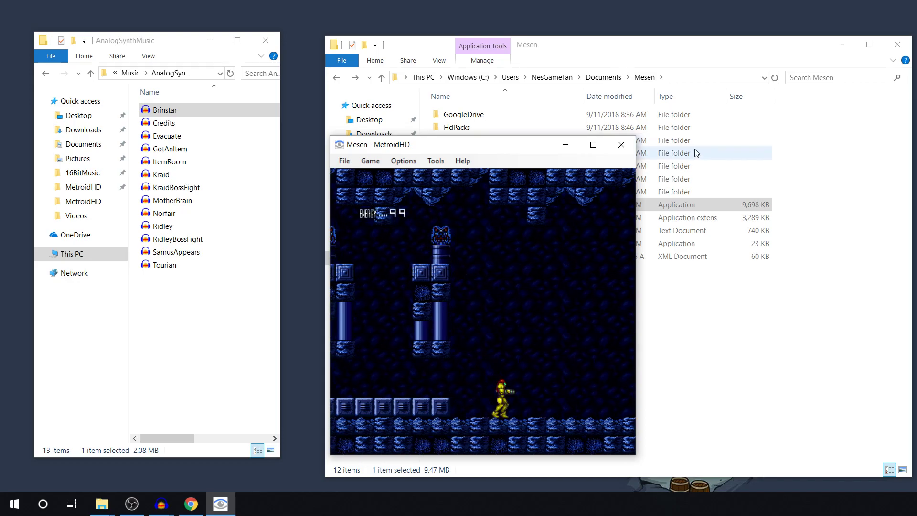
pyautogui.click(622, 149)
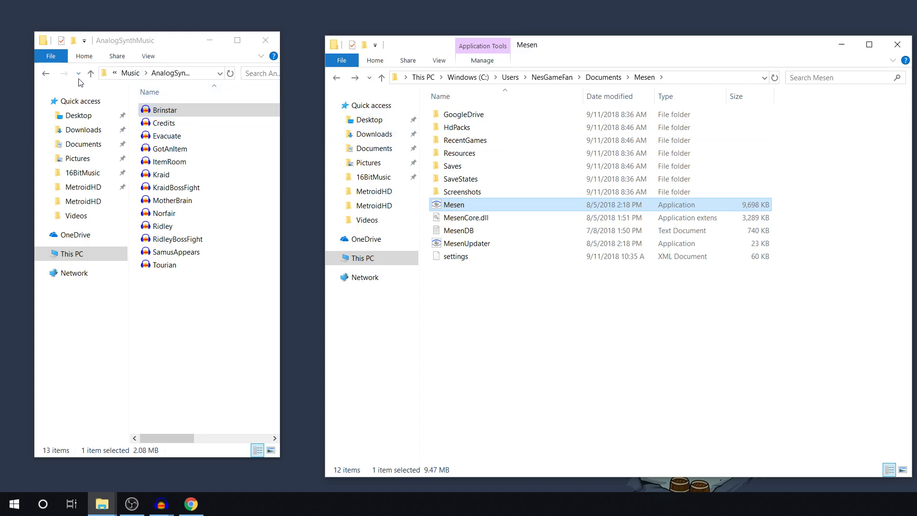
# Step: Go back four levels to Downloads in the left window and widen it to show file details
pyautogui.click(46, 76)
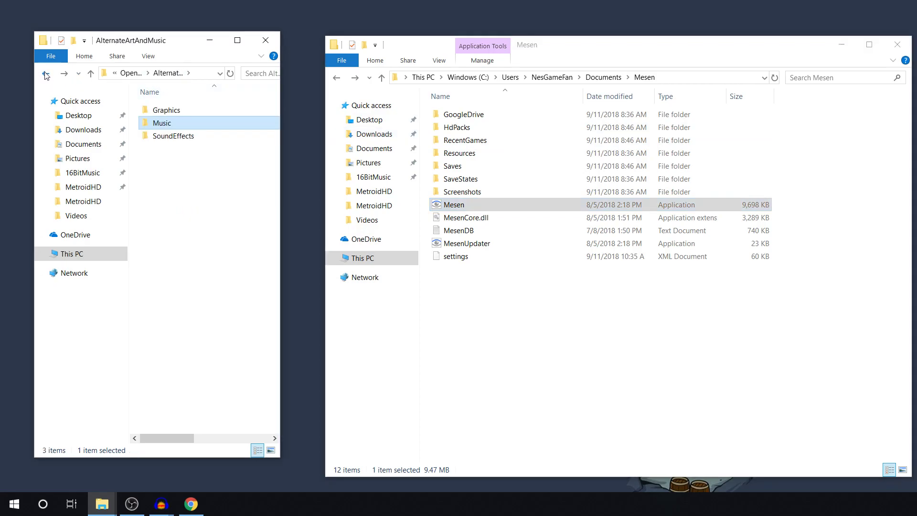
pyautogui.click(46, 75)
pyautogui.click(46, 76)
pyautogui.click(46, 76)
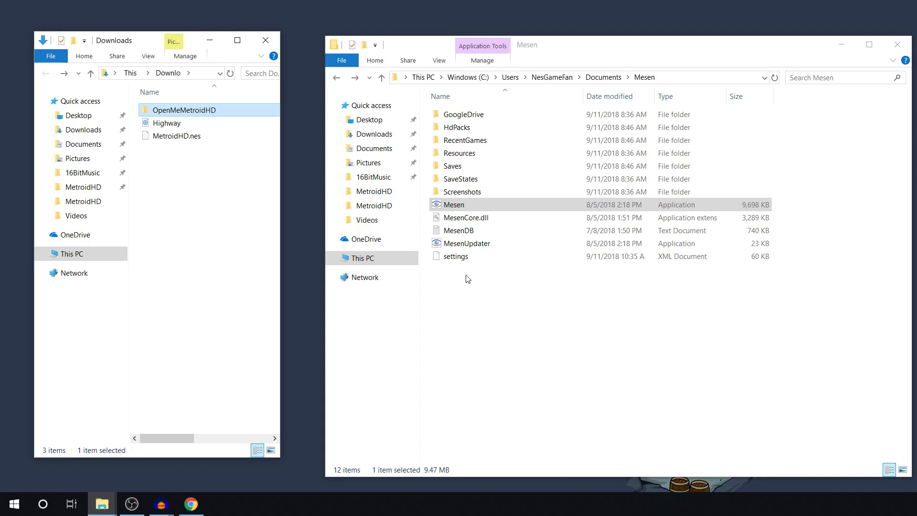
pyautogui.moveTo(280, 238); pyautogui.dragTo(514, 232)
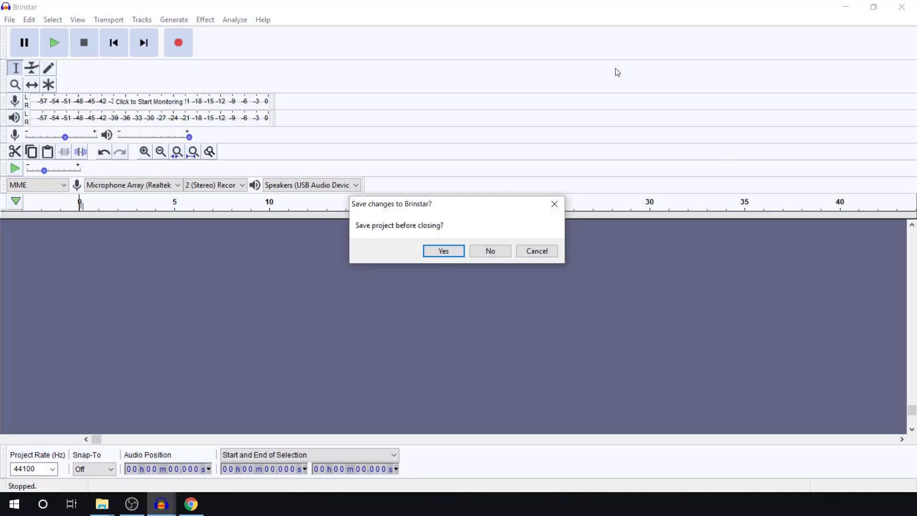
# Step: Close the Brinstar and Highway projects, discarding unsaved changes in each
pyautogui.click(491, 250)
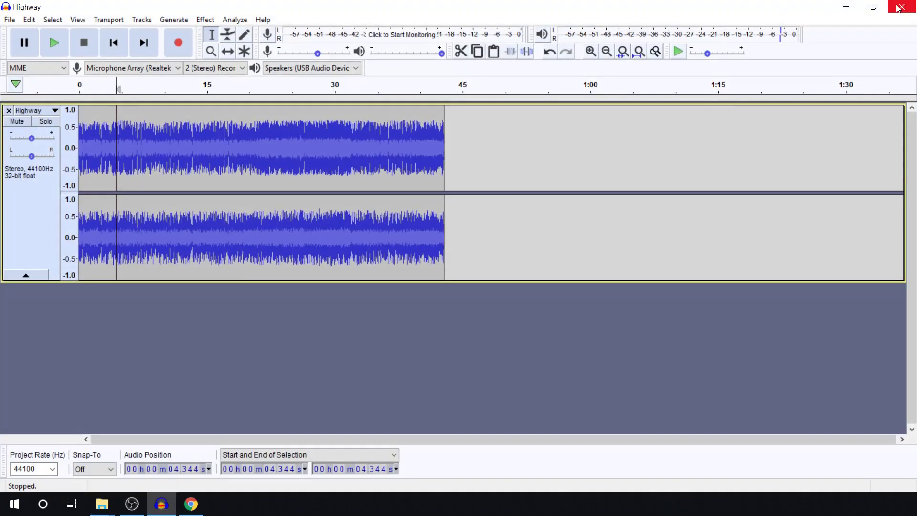
pyautogui.click(902, 6)
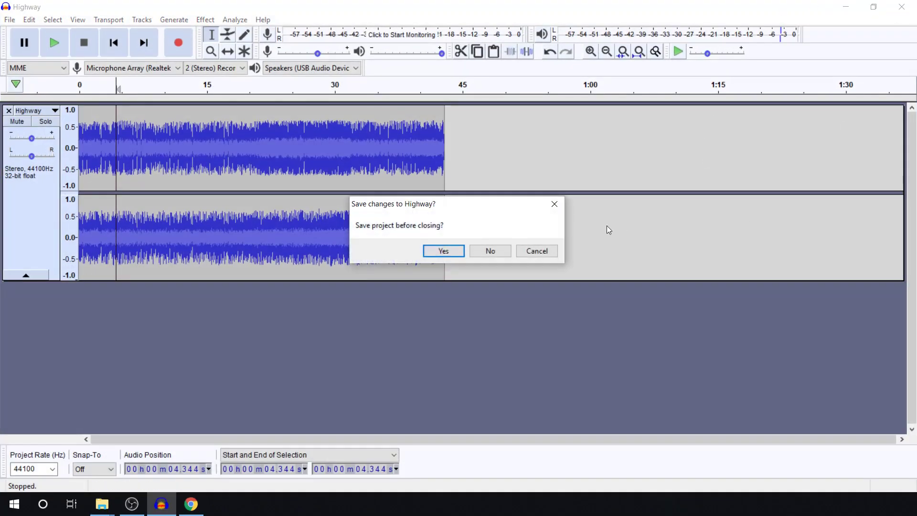
pyautogui.click(490, 251)
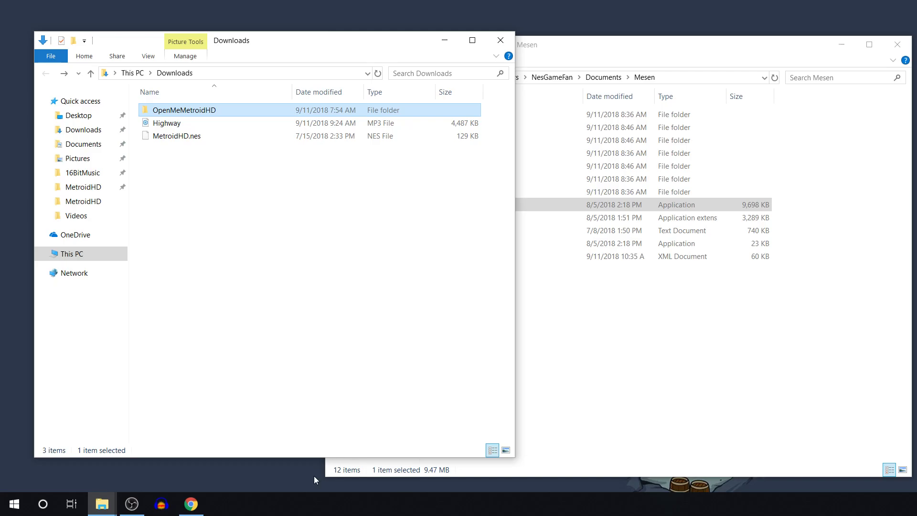
# Step: Bring up Chrome, view Audacity's 2.2.2 Windows download page, then close the browser
pyautogui.moveTo(196, 505)
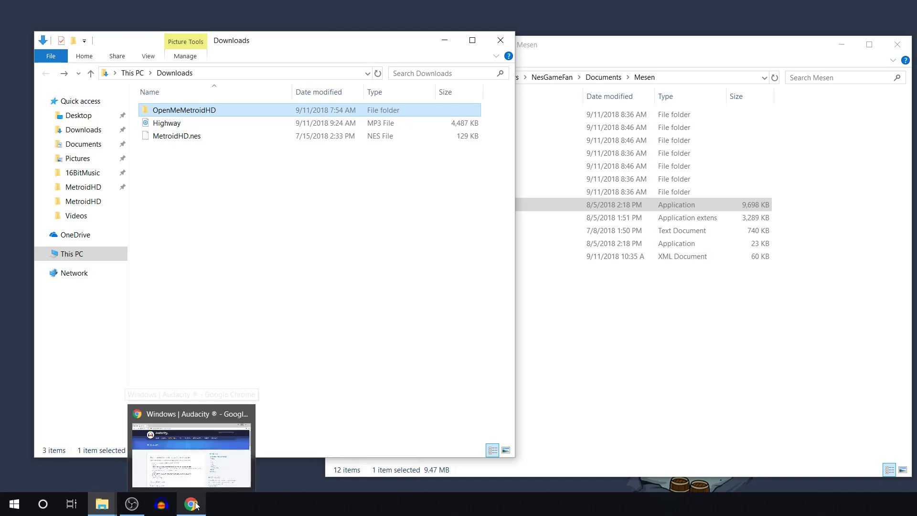
pyautogui.click(195, 505)
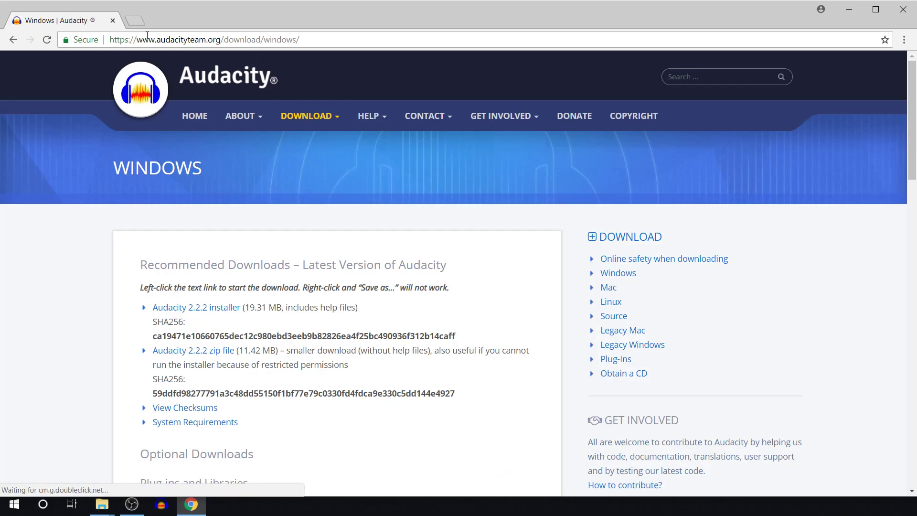
pyautogui.moveTo(323, 120)
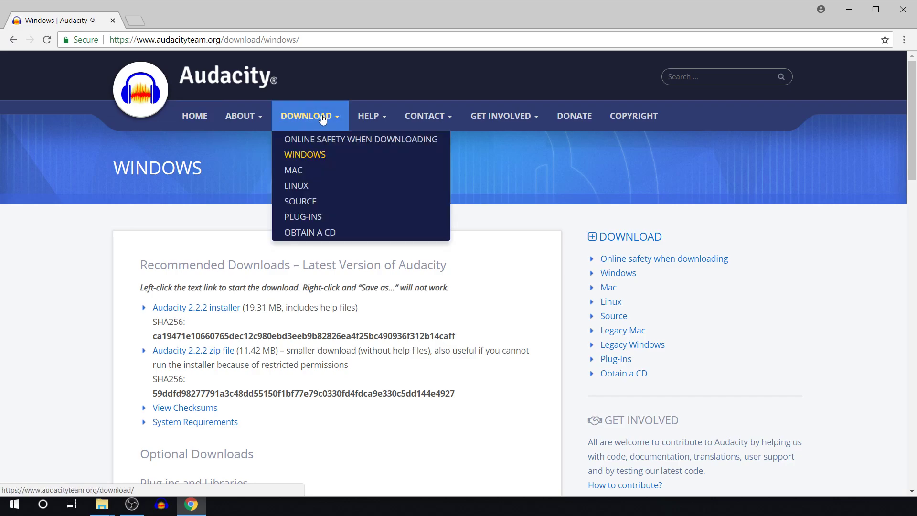
pyautogui.click(302, 156)
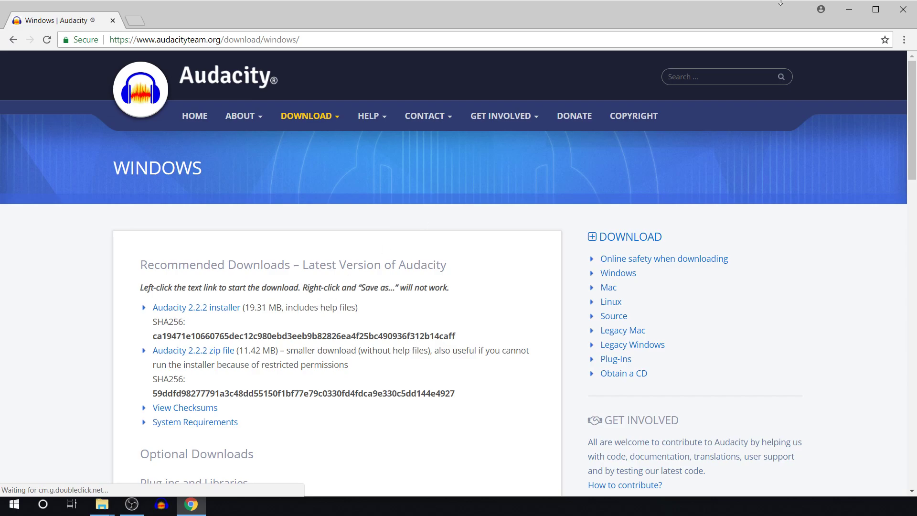
pyautogui.click(903, 10)
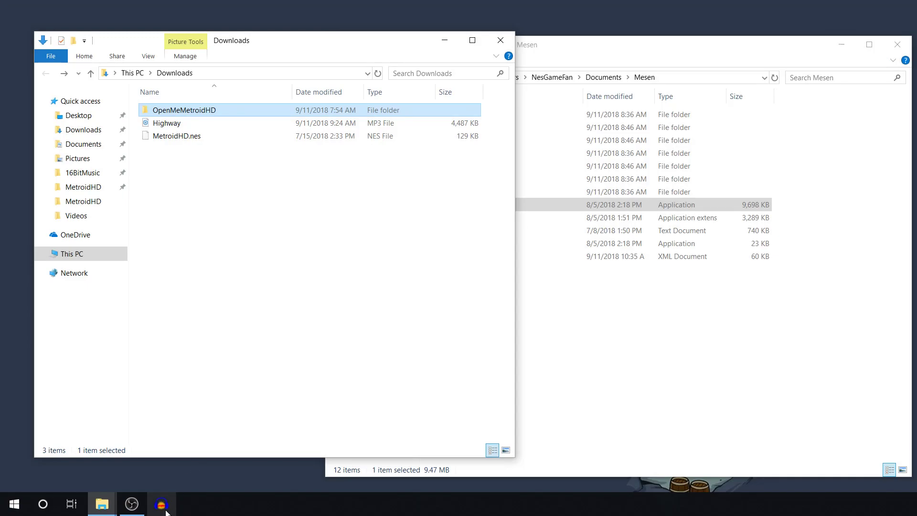
# Step: Launch Audacity, dismiss the welcome dialog, and open the Highway MP3 from Downloads
pyautogui.click(165, 511)
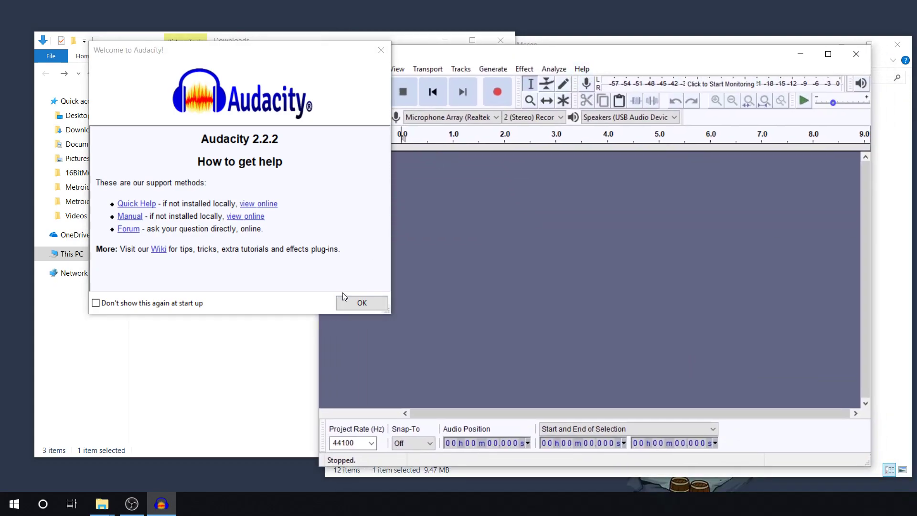
pyautogui.click(345, 301)
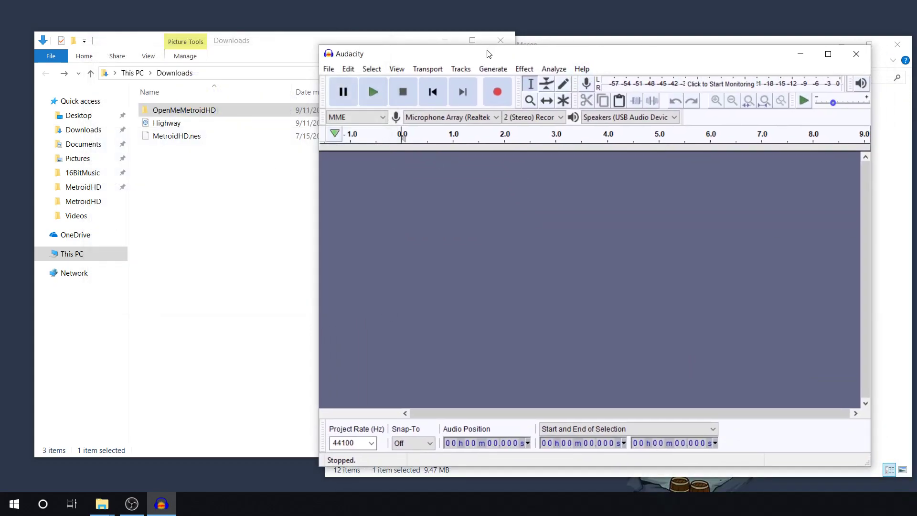
pyautogui.click(329, 69)
pyautogui.click(347, 95)
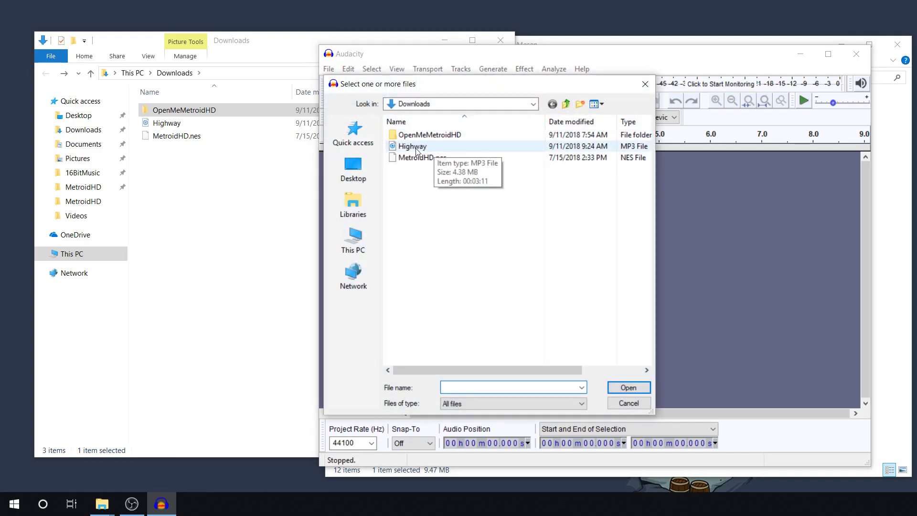
pyautogui.doubleClick(413, 146)
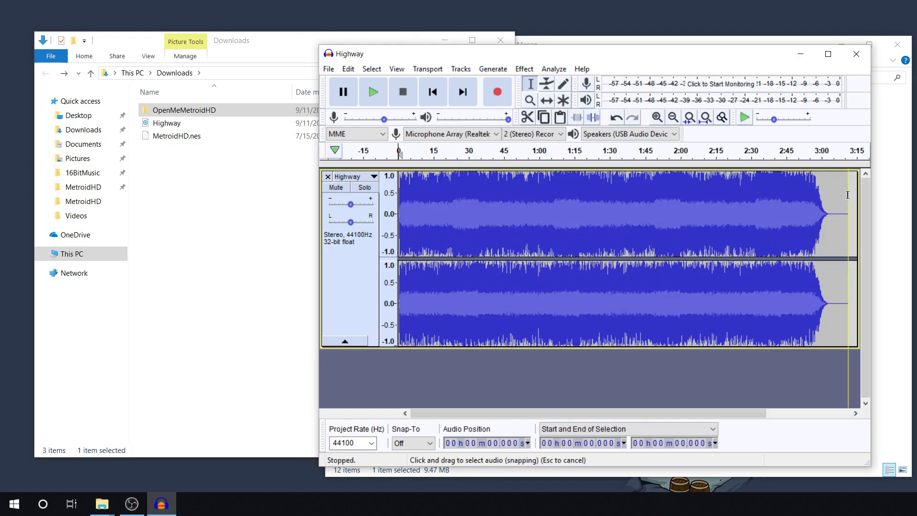
# Step: Select the entire Highway track from its end to its start
pyautogui.moveTo(847, 195); pyautogui.dragTo(782, 215)
pyautogui.click(546, 196)
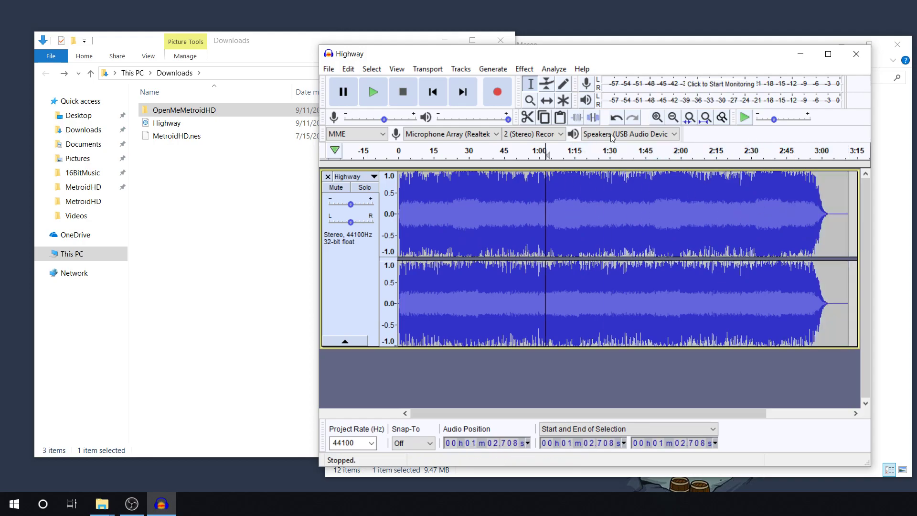
pyautogui.click(848, 197)
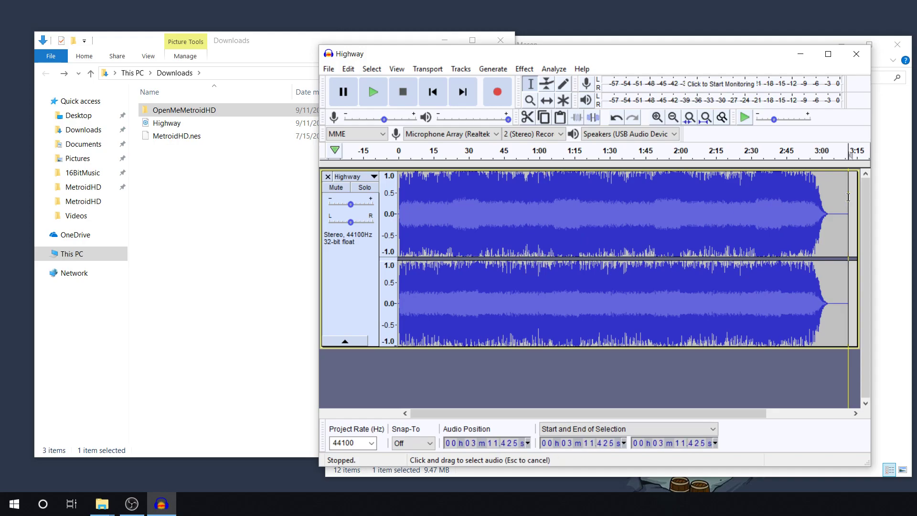
pyautogui.moveTo(848, 198); pyautogui.dragTo(385, 188)
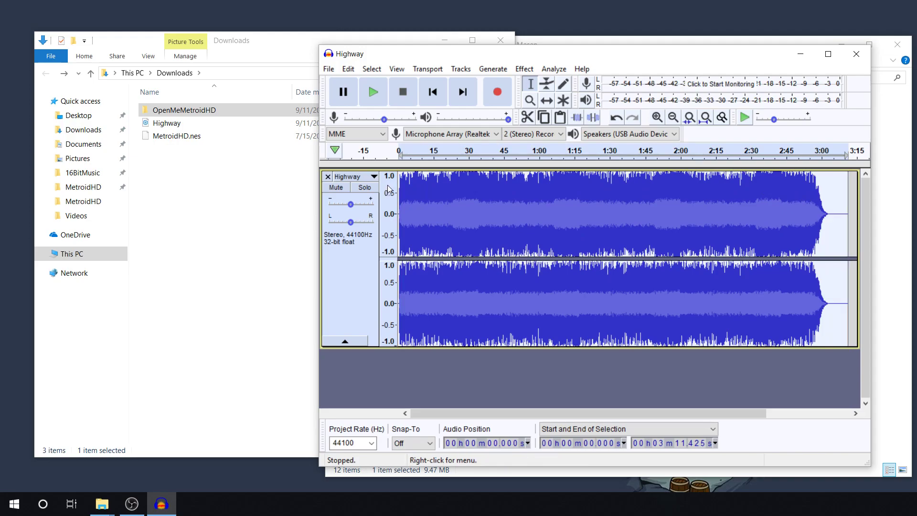
# Step: Apply Amplify with -5.2 dB to the track and clear the selection
pyautogui.click(531, 69)
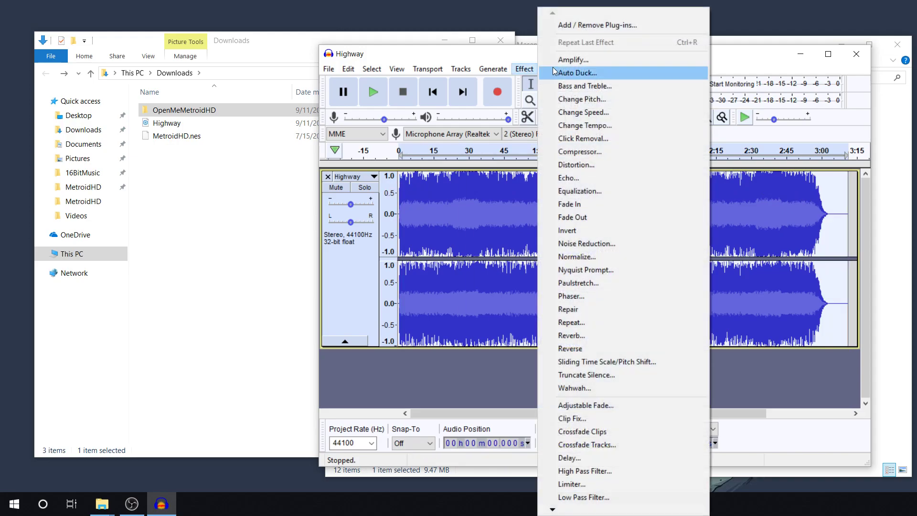
pyautogui.click(565, 58)
pyautogui.moveTo(593, 242); pyautogui.dragTo(581, 245)
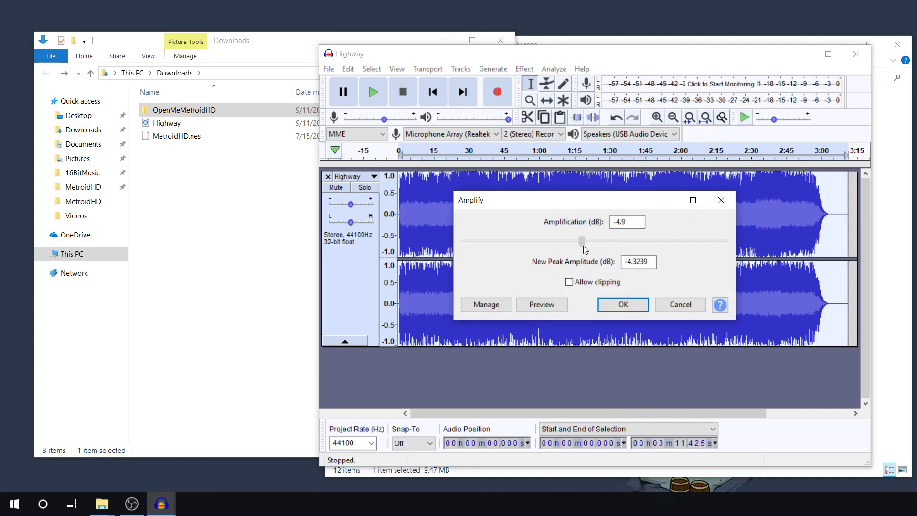
pyautogui.moveTo(583, 245); pyautogui.dragTo(582, 245)
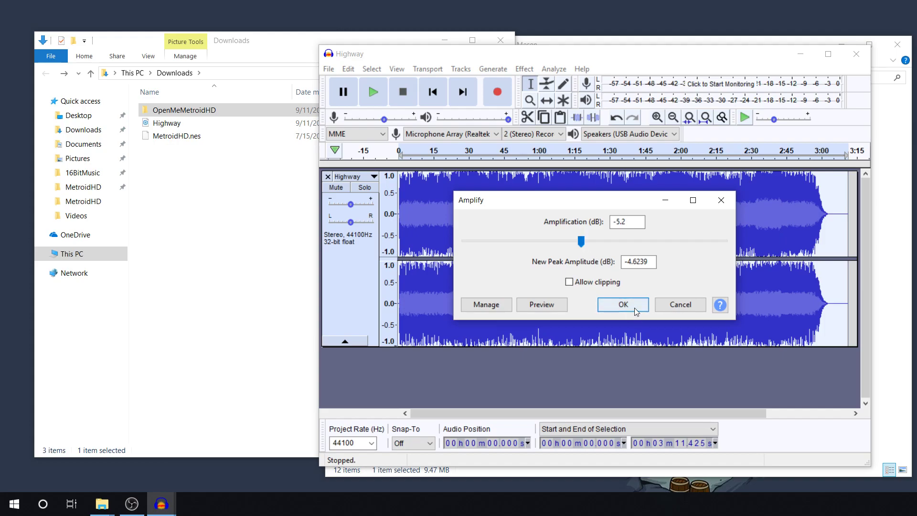
pyautogui.click(635, 308)
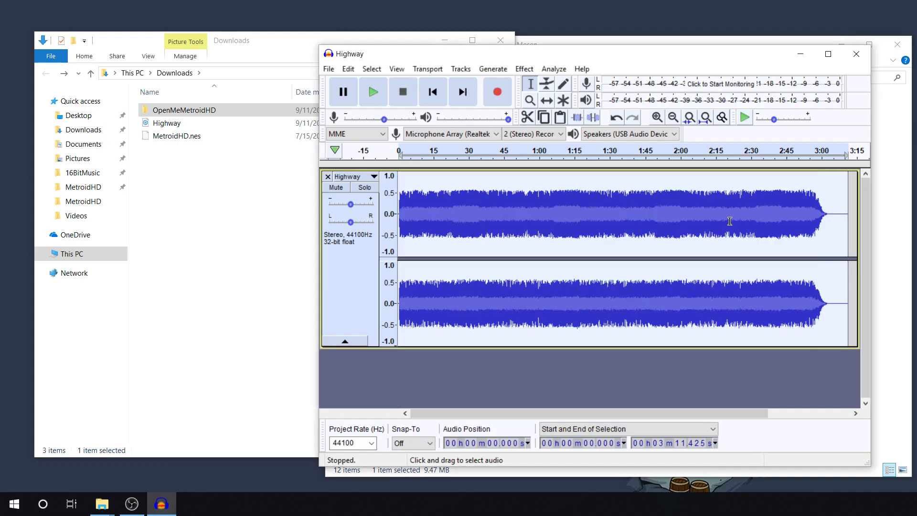
pyautogui.click(730, 221)
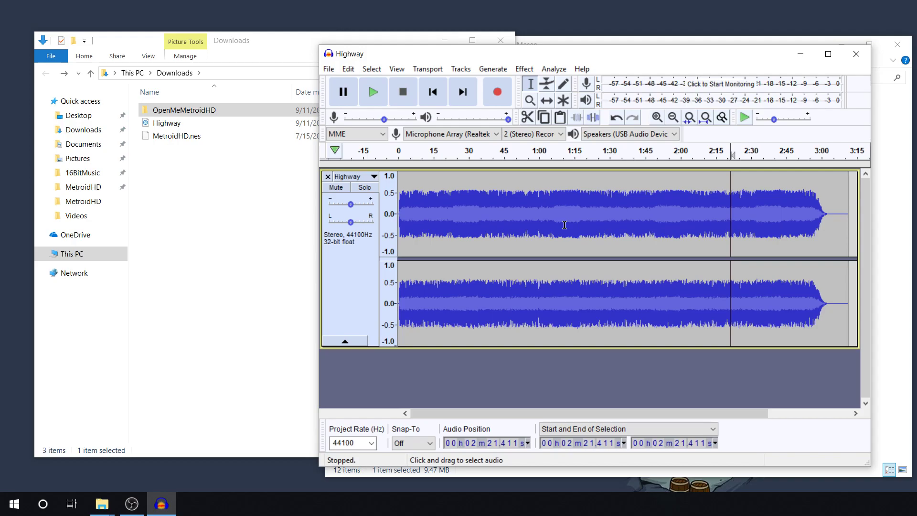
# Step: Play the Highway track briefly from about 0:10.9 to judge the loop start
pyautogui.click(423, 184)
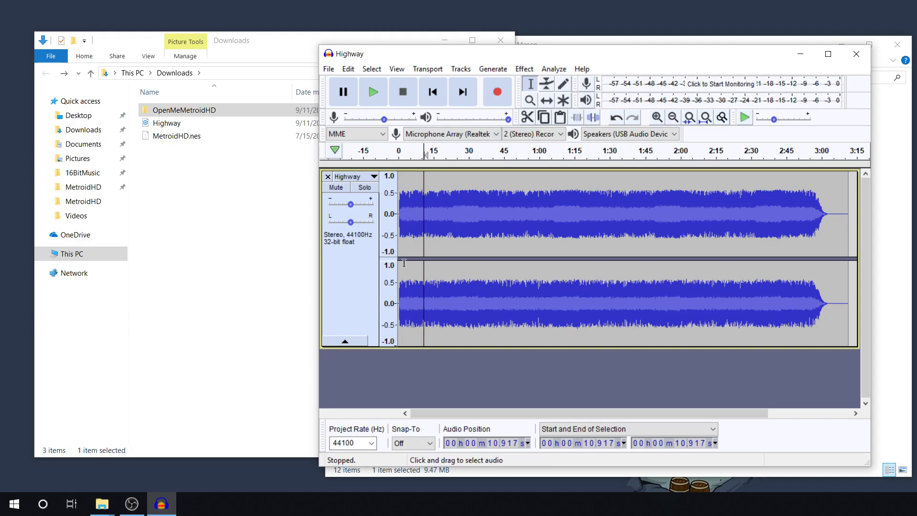
pyautogui.press('space')
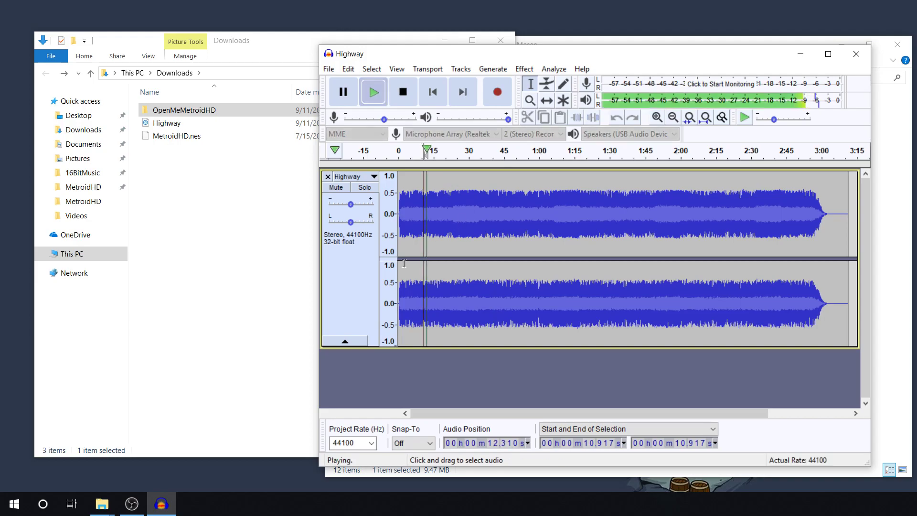
pyautogui.press('space')
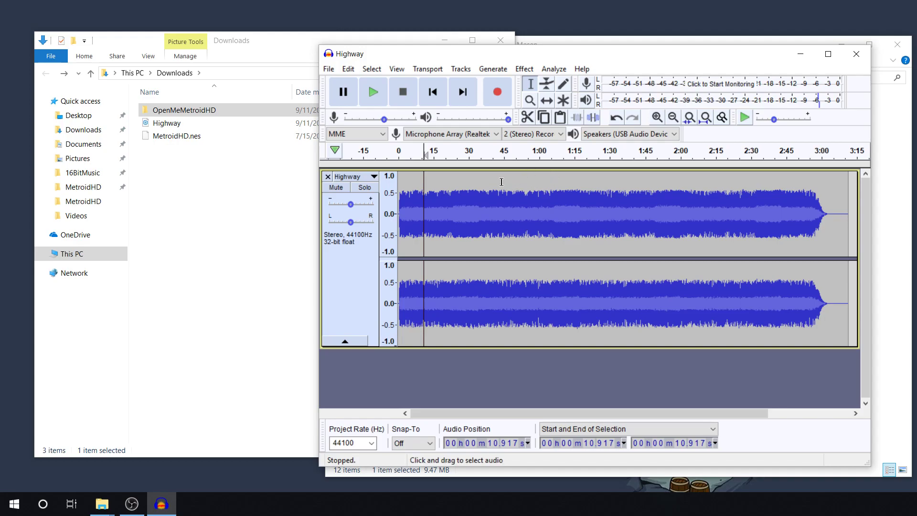
# Step: Play the track from 21.58 s and mark a candidate loop point near 45.44 s
pyautogui.click(448, 183)
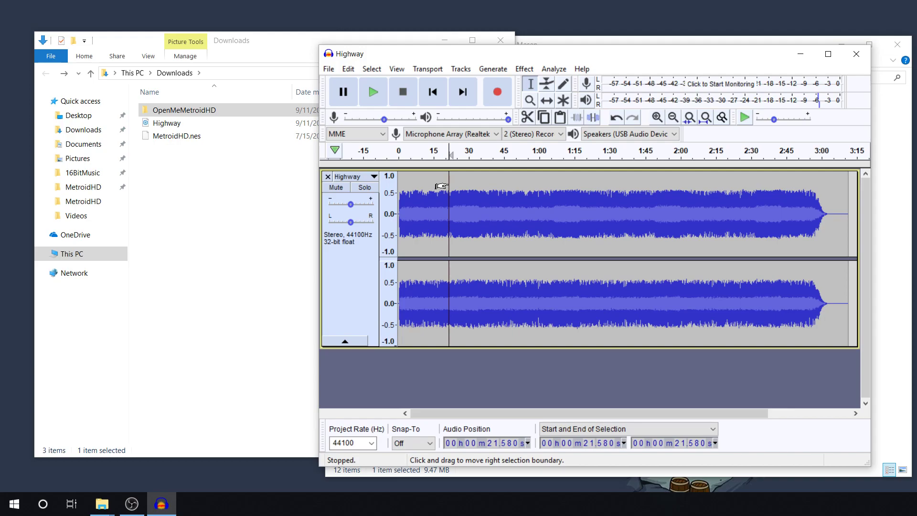
pyautogui.press('space')
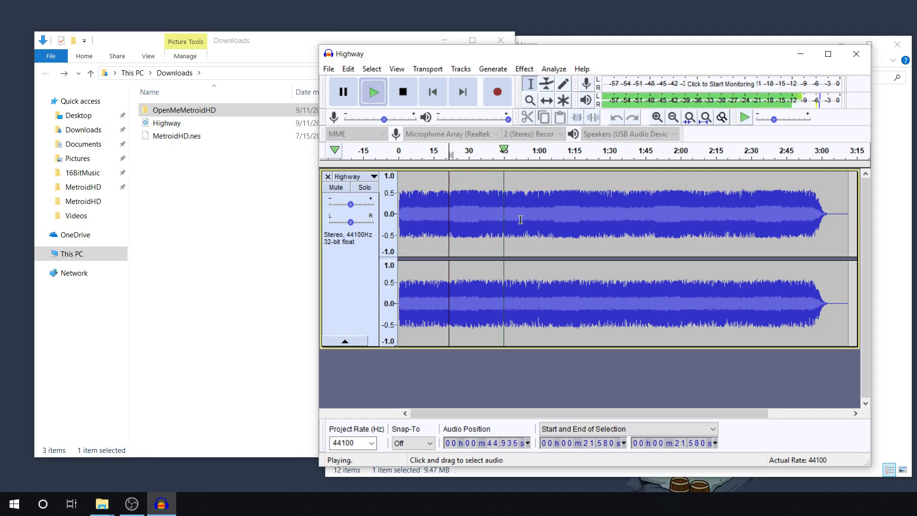
pyautogui.click(504, 202)
pyautogui.press('space')
pyautogui.press('space')
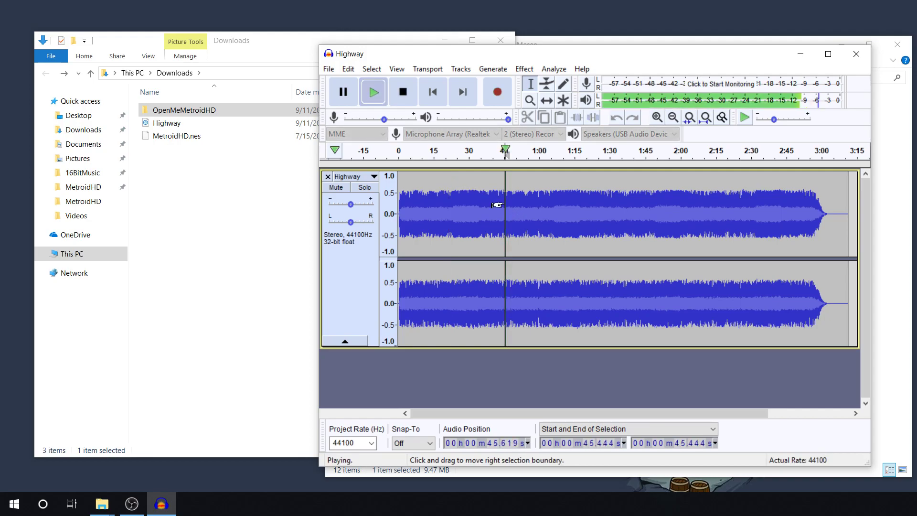
pyautogui.press('space')
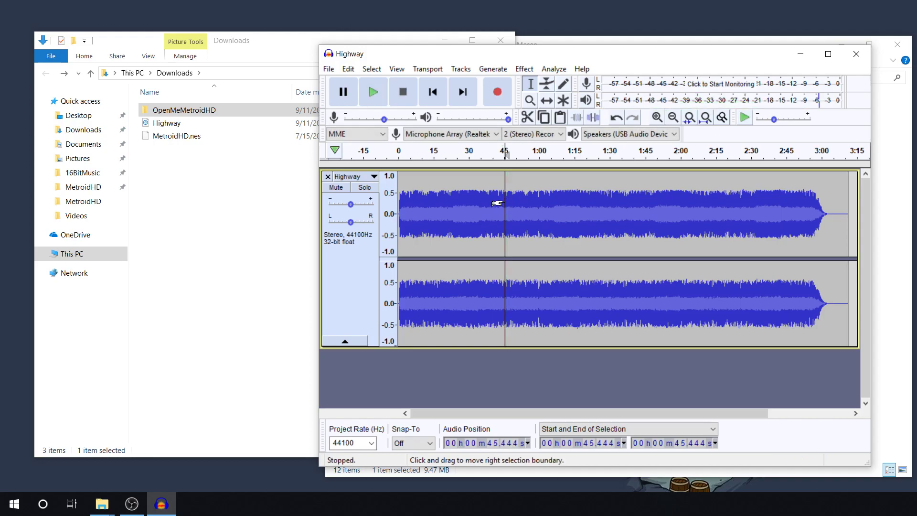
pyautogui.press('space')
# Step: Zoom in to sample level and fix the loop point at a near-silent sample at 45.319 s
pyautogui.hotkey('ctrl', '1')
pyautogui.hotkey('ctrl', '1')
pyautogui.hotkey('ctrl', '1')
pyautogui.hotkey('ctrl', '1')
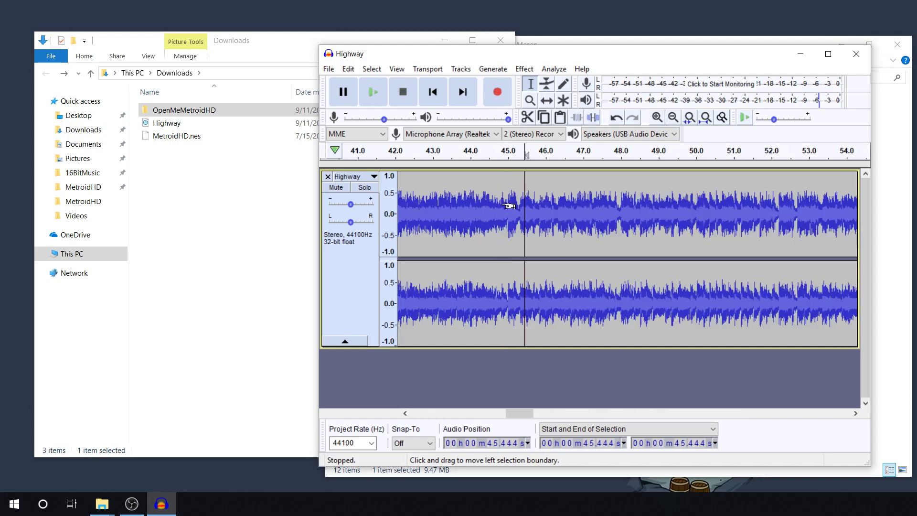
pyautogui.hotkey('ctrl', '1')
pyautogui.hotkey('ctrl', '1')
pyautogui.hotkey('ctrl', '1')
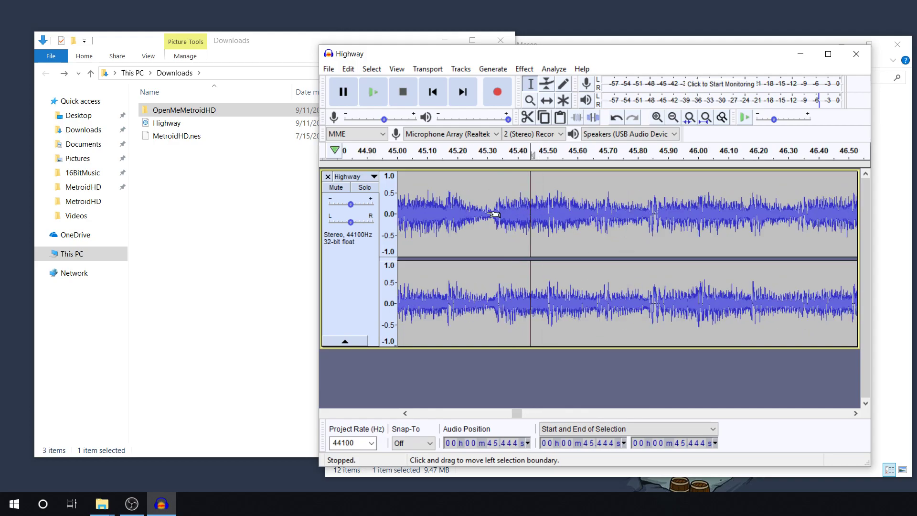
pyautogui.click(490, 203)
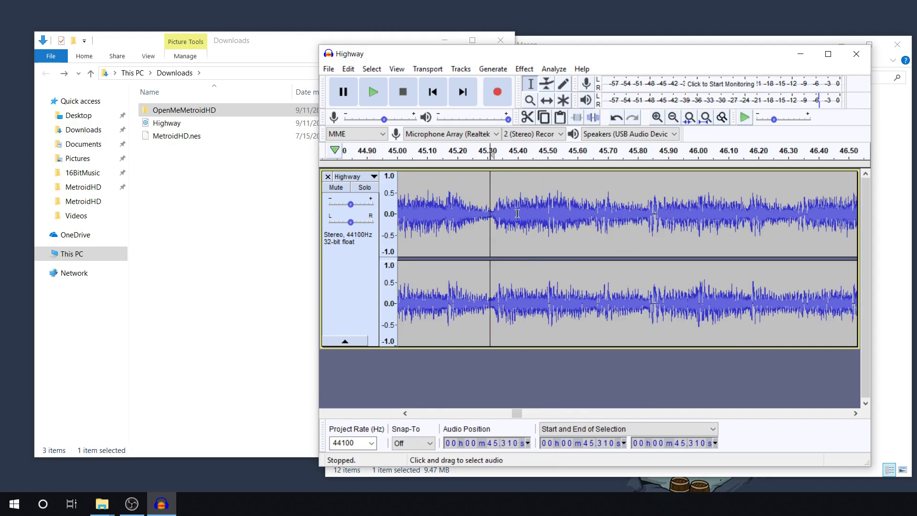
pyautogui.press('space')
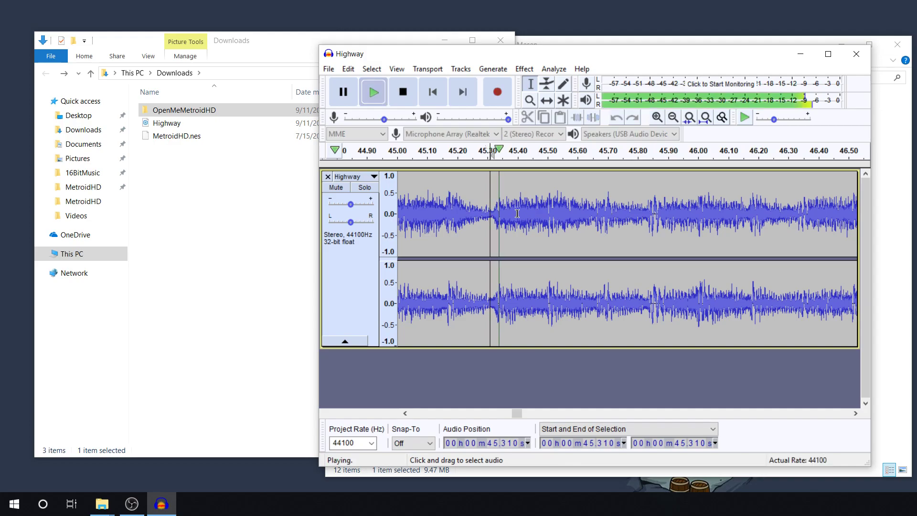
pyautogui.press('space')
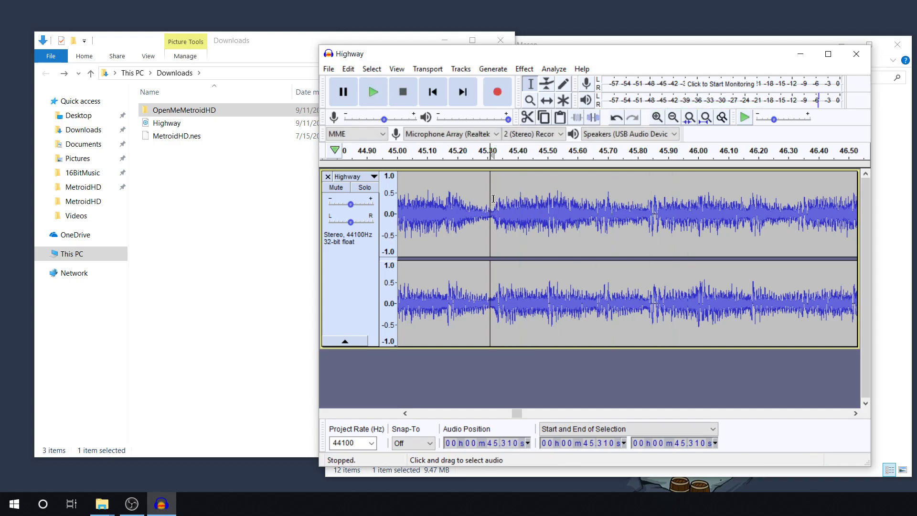
pyautogui.hotkey('ctrl', '1')
pyautogui.hotkey('ctrl', '1')
pyautogui.hotkey('ctrl', '1')
pyautogui.hotkey('ctrl', '1')
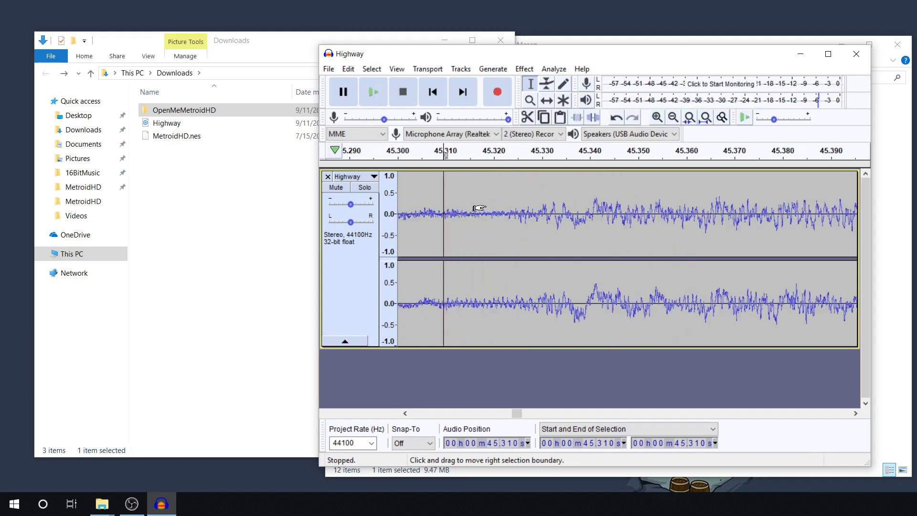
pyautogui.keyDown('ctrl'); pyautogui.scroll(6, 478, 208); pyautogui.keyUp('ctrl')
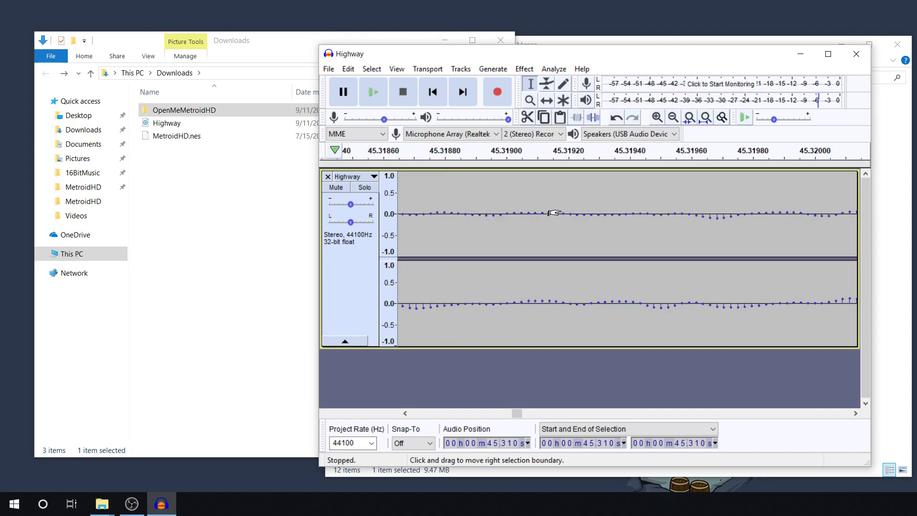
pyautogui.keyDown('ctrl'); pyautogui.scroll(1, 554, 211); pyautogui.keyUp('ctrl')
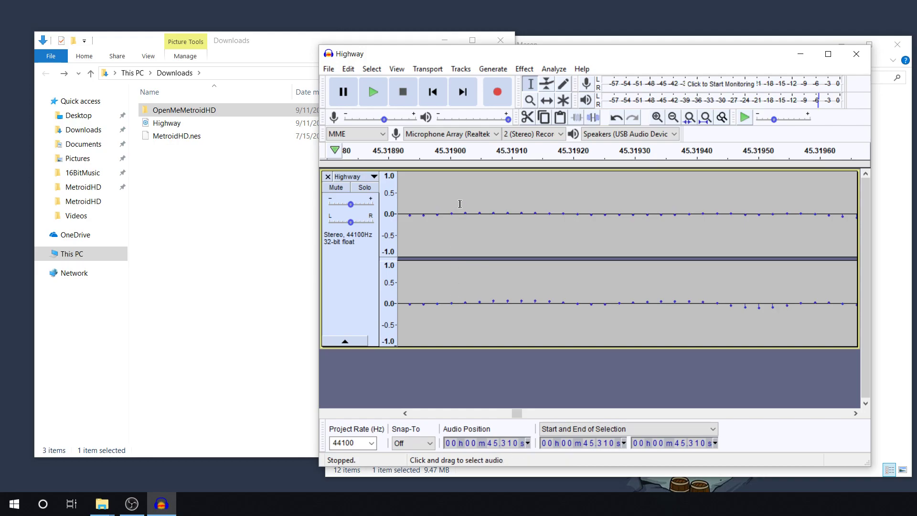
pyautogui.click(451, 200)
pyautogui.keyDown('ctrl'); pyautogui.scroll(-1, 473, 205); pyautogui.keyUp('ctrl')
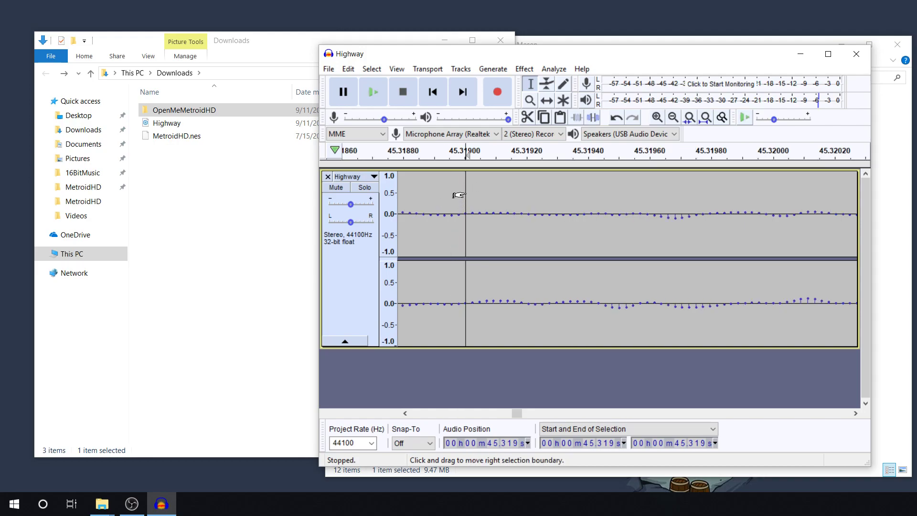
pyautogui.keyDown('ctrl'); pyautogui.scroll(-11, 460, 193); pyautogui.keyUp('ctrl')
pyautogui.scroll(-7, 460, 194)
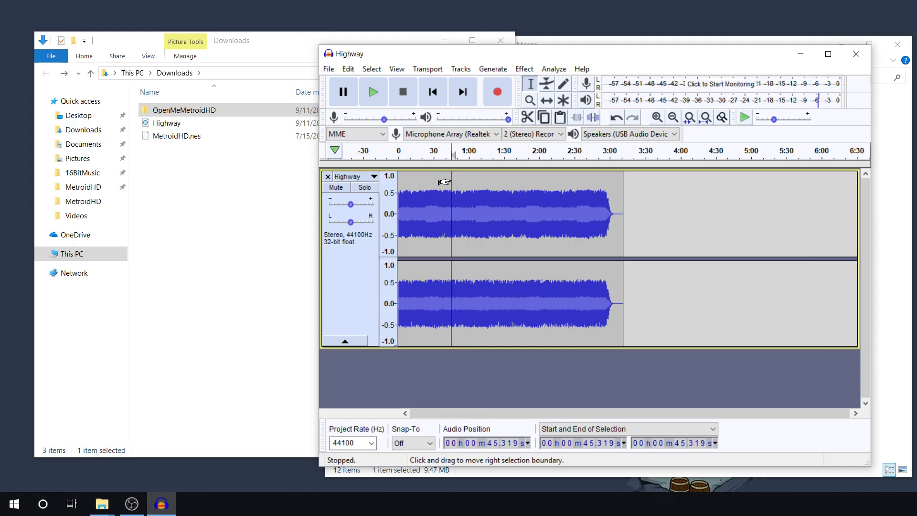
# Step: Select from 45.319 s to the end of the track and cut it away
pyautogui.click(444, 182)
pyautogui.moveTo(444, 182); pyautogui.dragTo(620, 189)
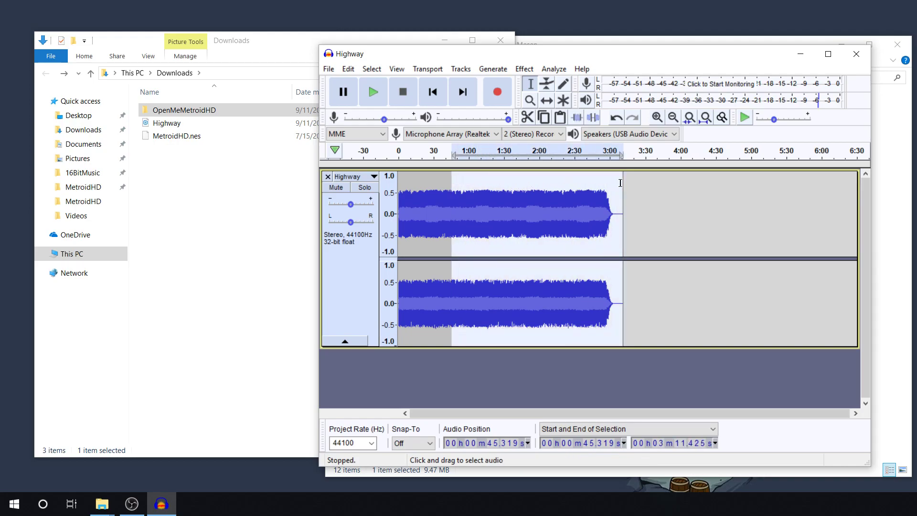
pyautogui.click(527, 117)
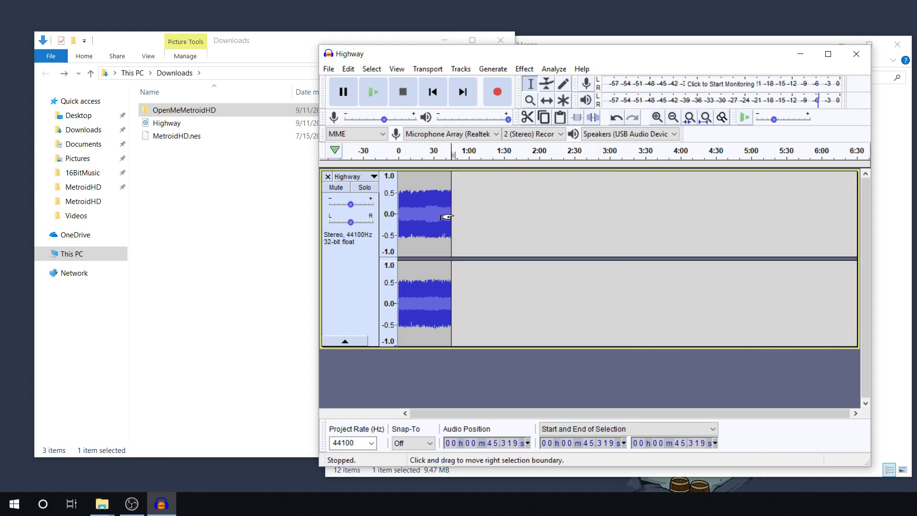
# Step: Apply a Fade Out to the final few samples ending at 45.319 s
pyautogui.keyDown('ctrl'); pyautogui.scroll(5, 459, 216); pyautogui.keyUp('ctrl')
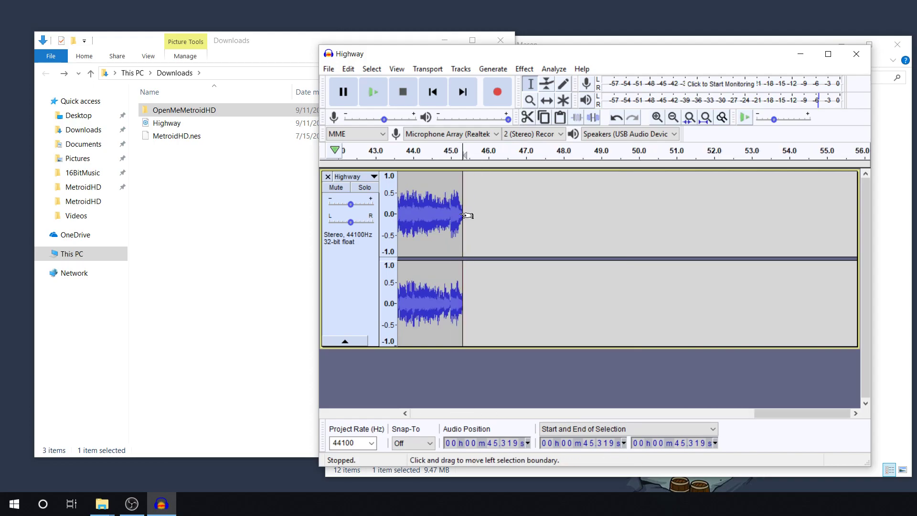
pyautogui.keyDown('ctrl'); pyautogui.scroll(8, 467, 216); pyautogui.keyUp('ctrl')
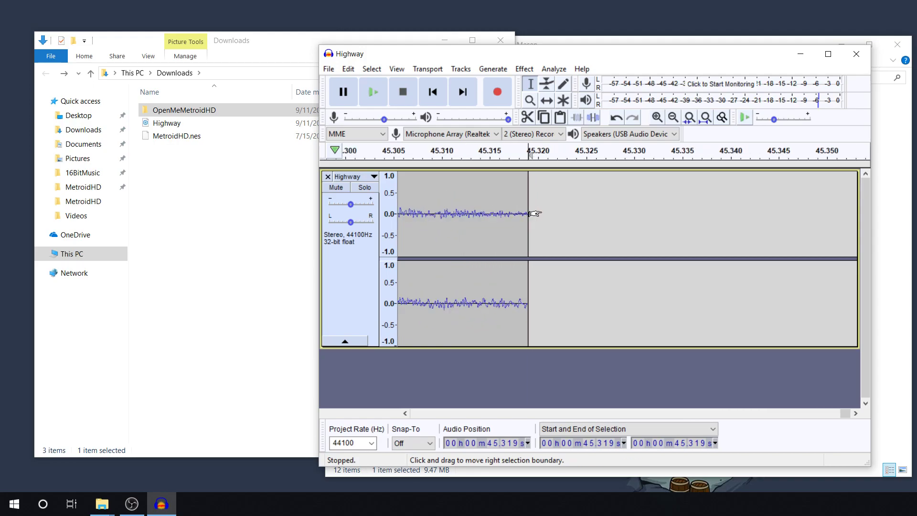
pyautogui.keyDown('ctrl'); pyautogui.scroll(6, 535, 213); pyautogui.keyUp('ctrl')
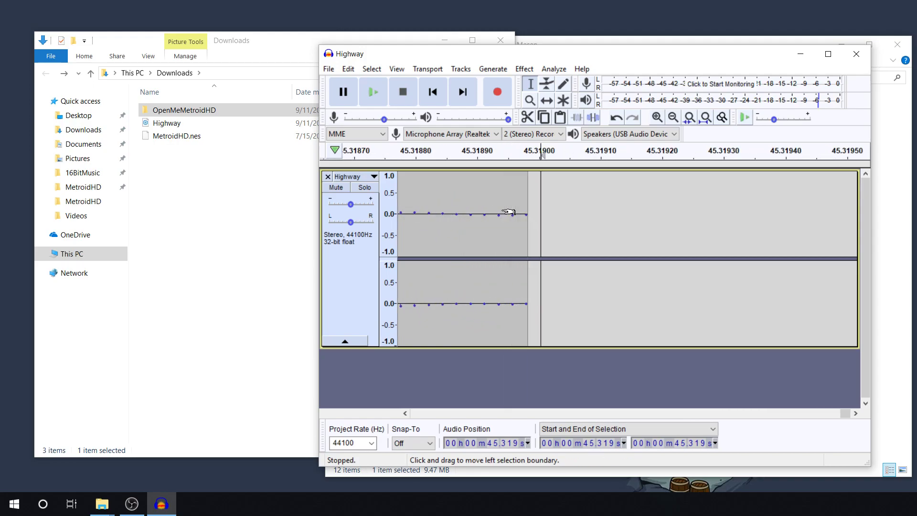
pyautogui.keyDown('ctrl'); pyautogui.scroll(2, 509, 212); pyautogui.keyUp('ctrl')
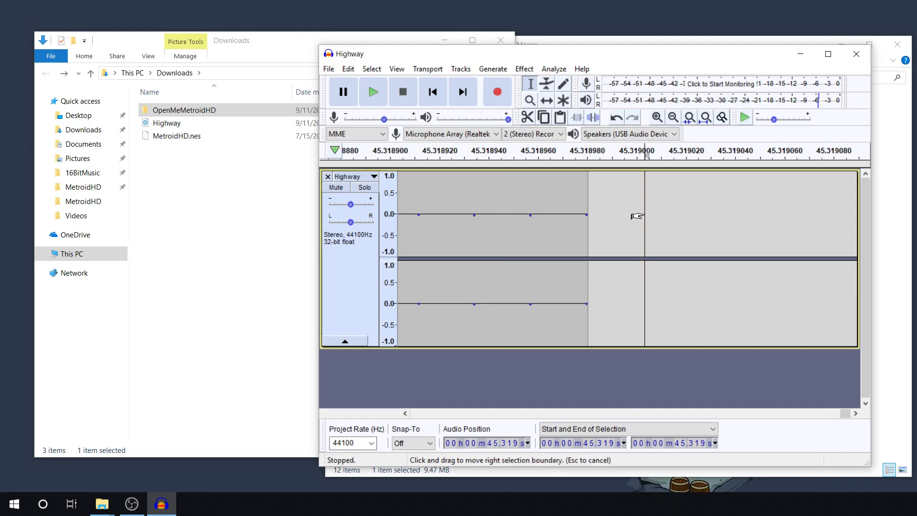
pyautogui.moveTo(628, 216); pyautogui.dragTo(548, 215)
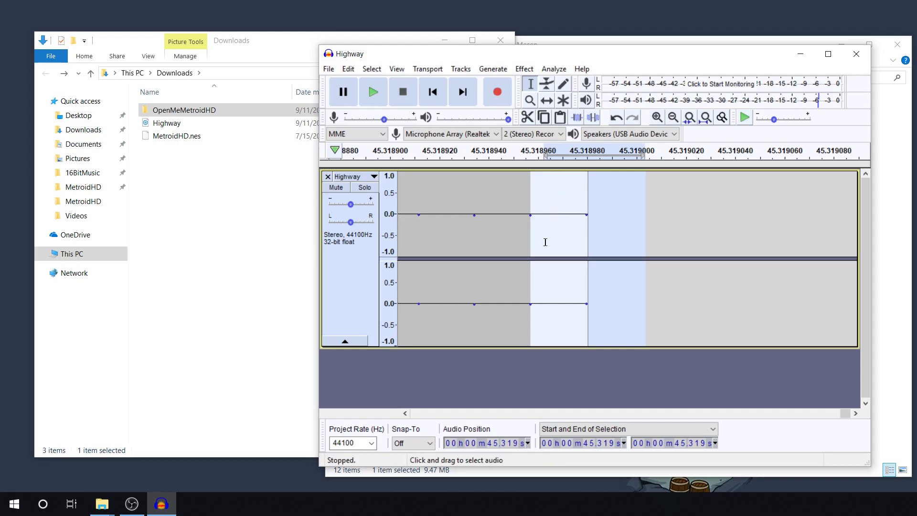
pyautogui.click(528, 69)
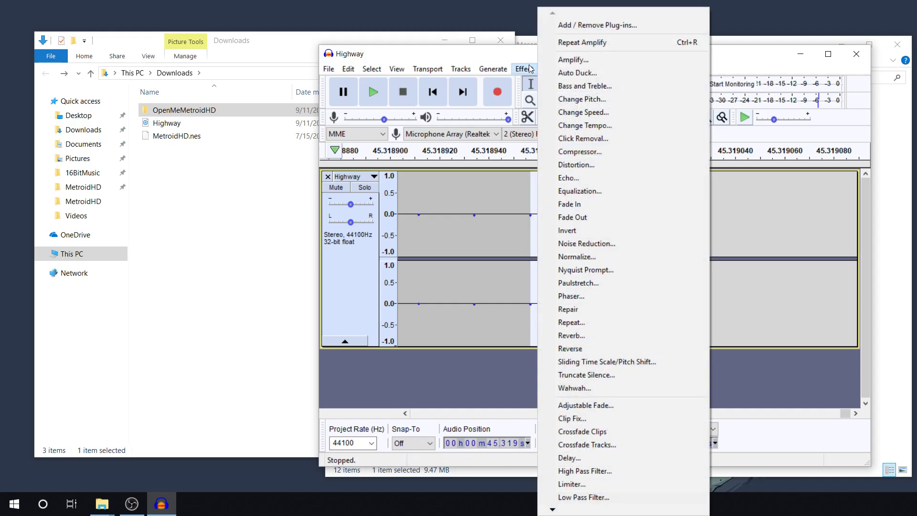
pyautogui.click(609, 215)
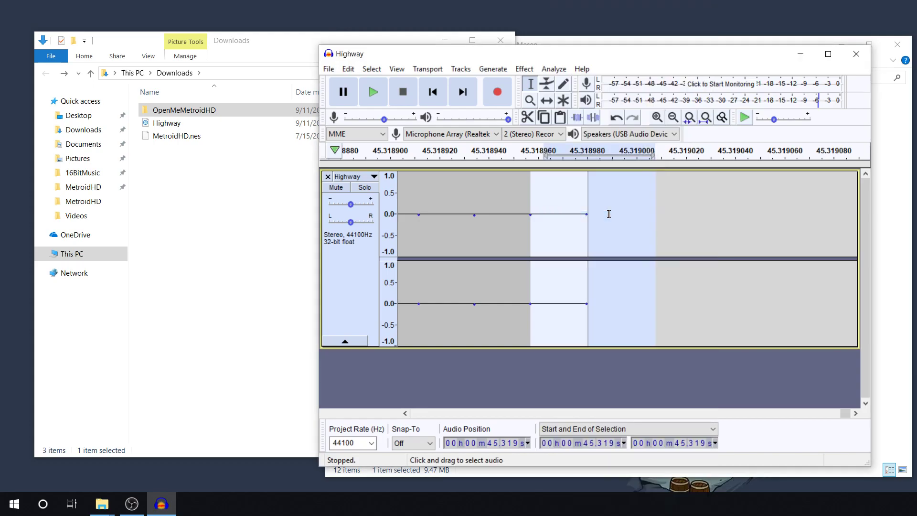
pyautogui.click(655, 215)
pyautogui.scroll(-7, 613, 206)
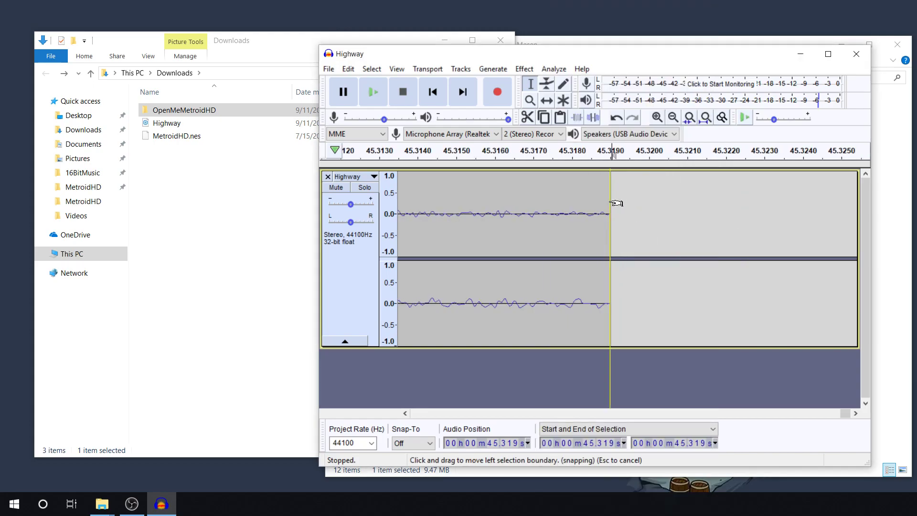
pyautogui.scroll(-7, 614, 203)
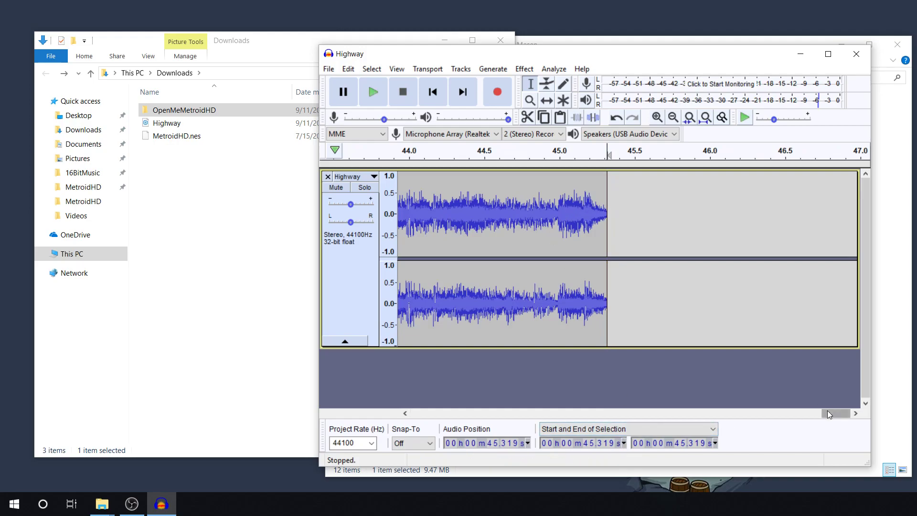
# Step: Audition the track opening from about 1.6 s and mark the loop start at 2.424 s
pyautogui.moveTo(827, 412); pyautogui.dragTo(416, 413)
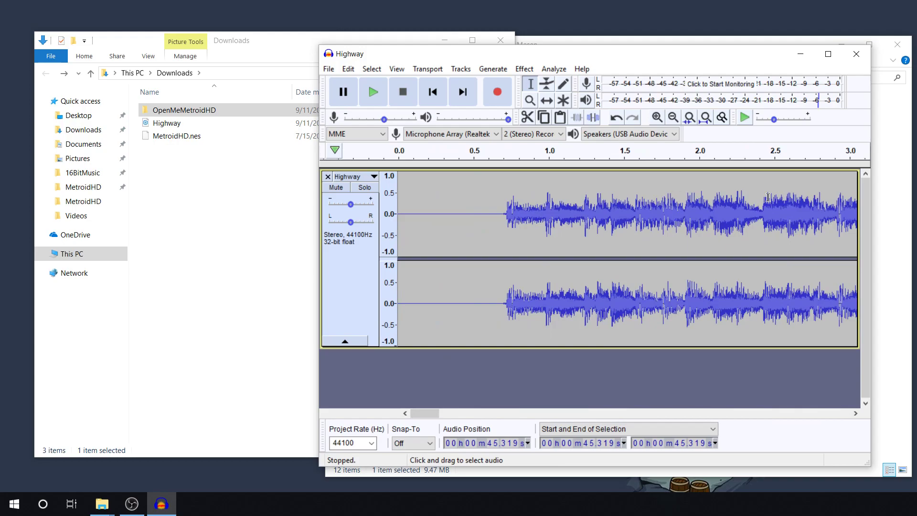
pyautogui.click(641, 203)
pyautogui.press('space')
pyautogui.press('space')
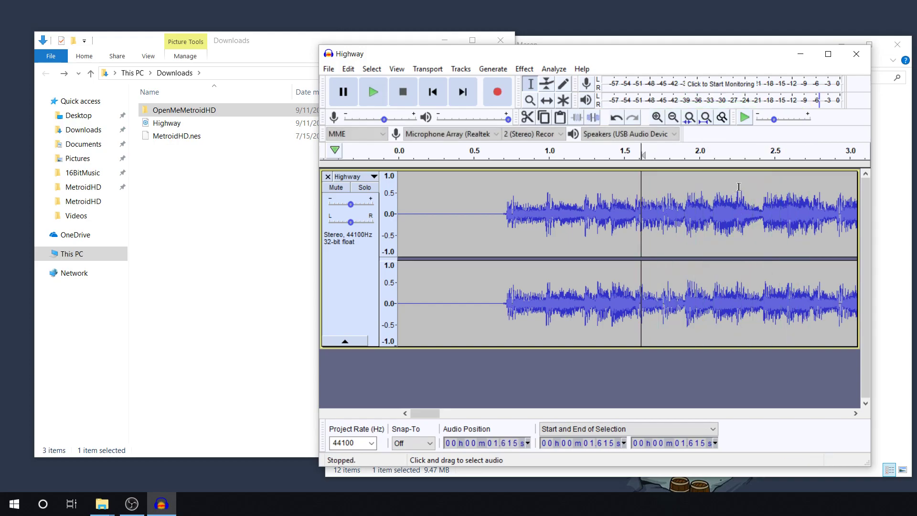
pyautogui.click(763, 205)
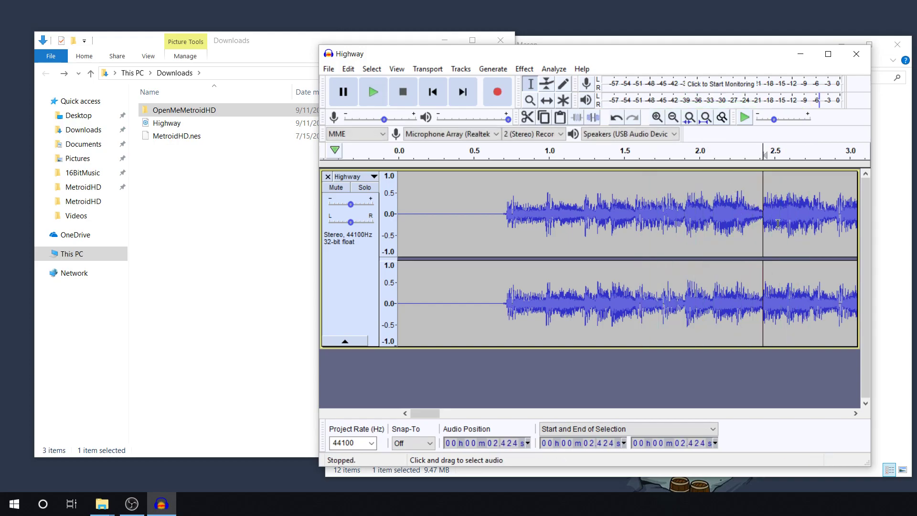
pyautogui.click(855, 413)
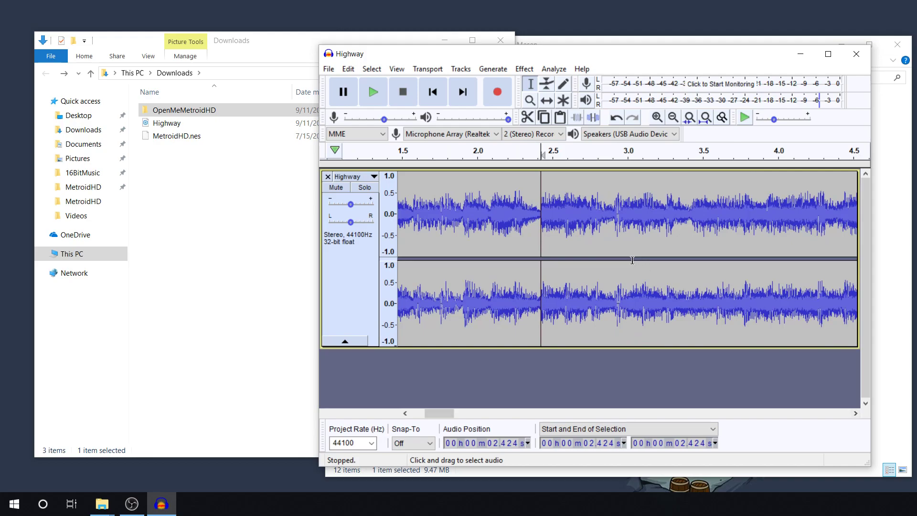
pyautogui.press('space')
pyautogui.press('space')
# Step: Zoom in and place the 2.424 s start point on a zero crossing
pyautogui.keyDown('ctrl'); pyautogui.scroll(7, 531, 211); pyautogui.keyUp('ctrl')
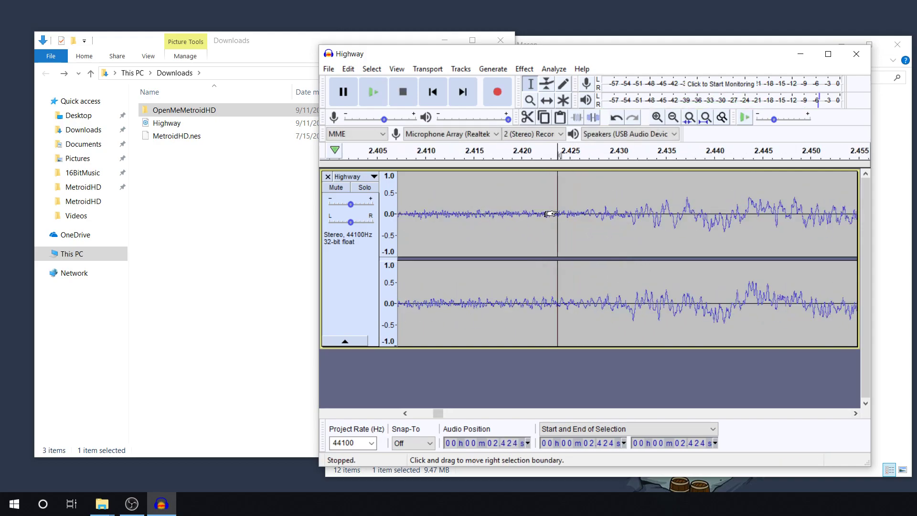
pyautogui.keyDown('ctrl'); pyautogui.scroll(6, 549, 213); pyautogui.keyUp('ctrl')
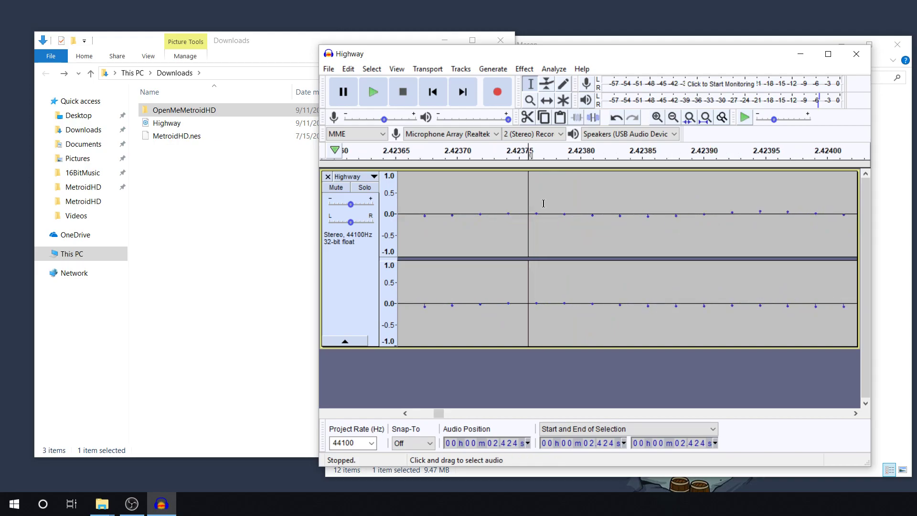
pyautogui.click(536, 204)
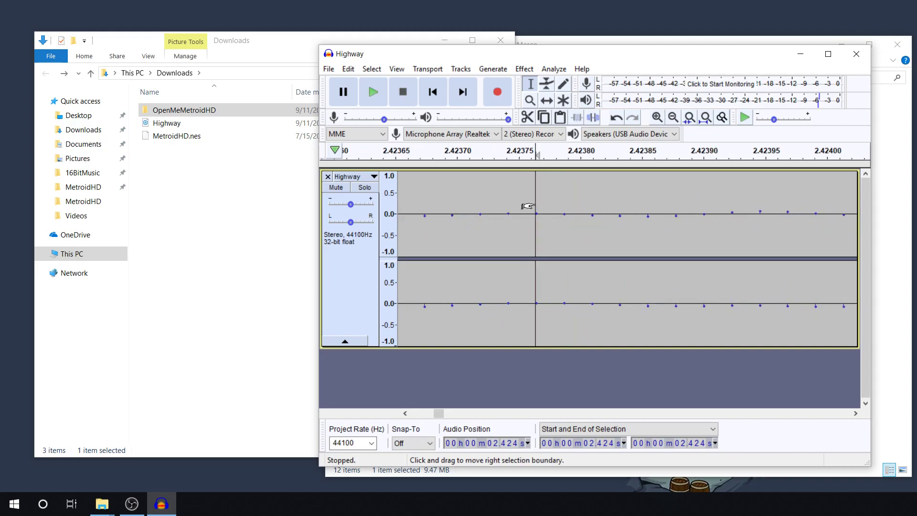
pyautogui.keyDown('ctrl'); pyautogui.scroll(-13, 528, 207); pyautogui.keyUp('ctrl')
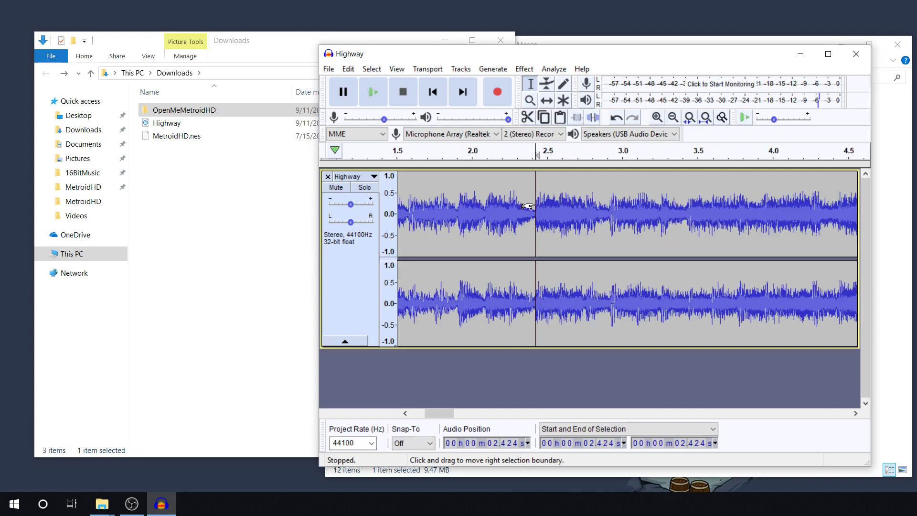
# Step: Compare a 2.475 s start, then return to 2.424 s on a zero crossing
pyautogui.keyDown('ctrl'); pyautogui.scroll(-3, 527, 206); pyautogui.keyUp('ctrl')
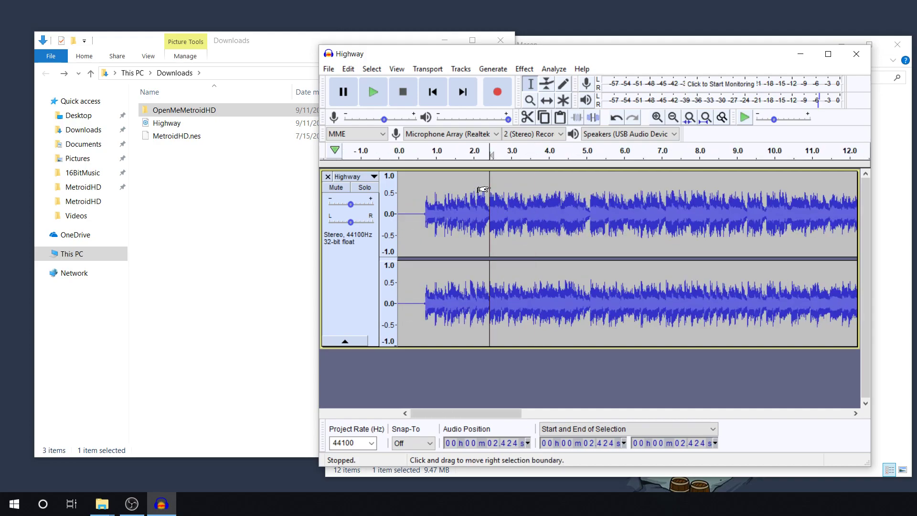
pyautogui.click(491, 189)
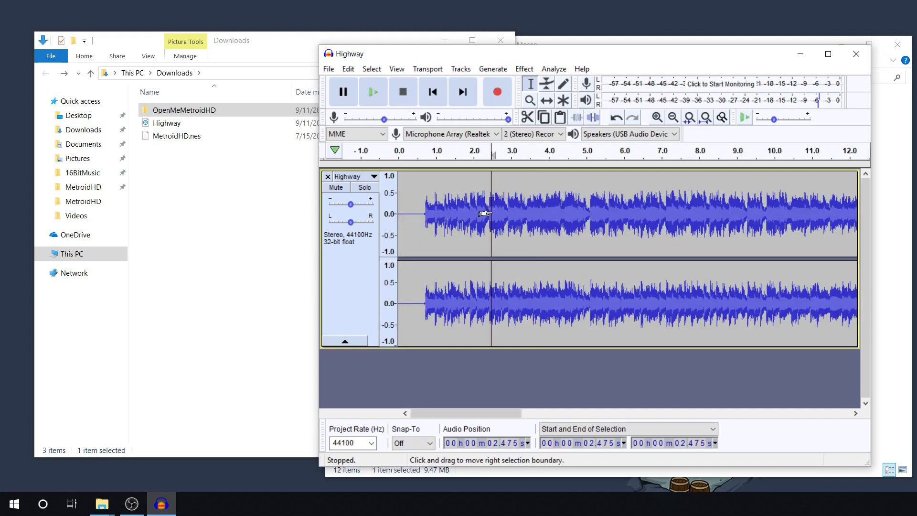
pyautogui.keyDown('ctrl'); pyautogui.scroll(7, 484, 212); pyautogui.keyUp('ctrl')
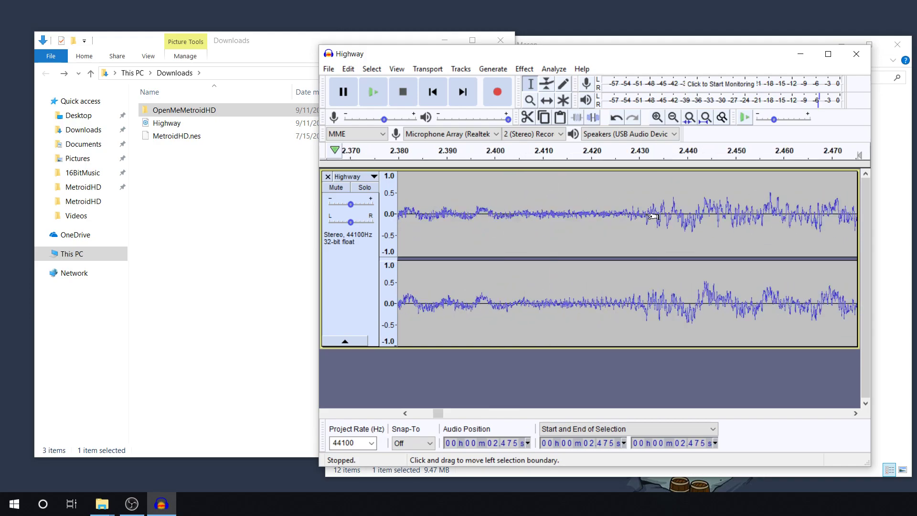
pyautogui.keyDown('ctrl'); pyautogui.scroll(3, 653, 214); pyautogui.keyUp('ctrl')
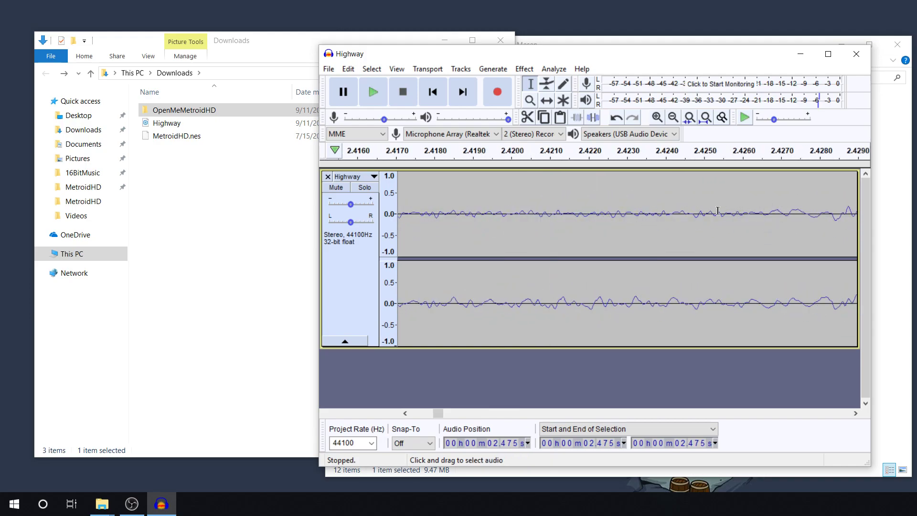
pyautogui.click(671, 209)
pyautogui.click(664, 212)
pyautogui.keyDown('ctrl'); pyautogui.scroll(1, 661, 215); pyautogui.keyUp('ctrl')
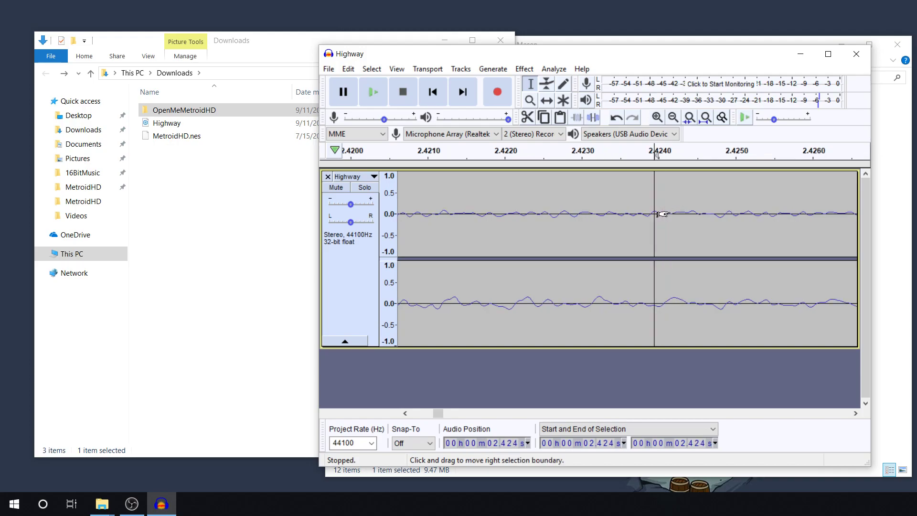
pyautogui.keyDown('ctrl'); pyautogui.scroll(2, 661, 214); pyautogui.keyUp('ctrl')
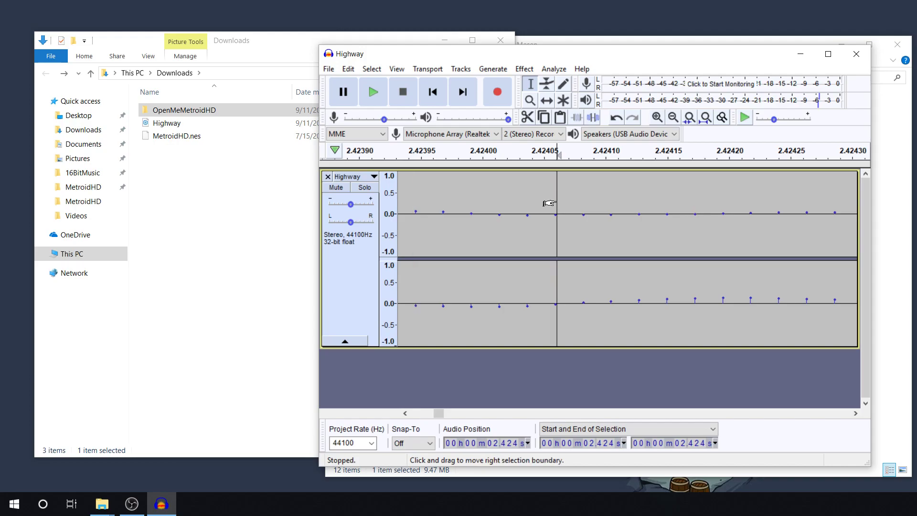
pyautogui.keyDown('ctrl'); pyautogui.scroll(-10, 547, 202); pyautogui.keyUp('ctrl')
pyautogui.keyDown('ctrl'); pyautogui.scroll(-3, 549, 203); pyautogui.keyUp('ctrl')
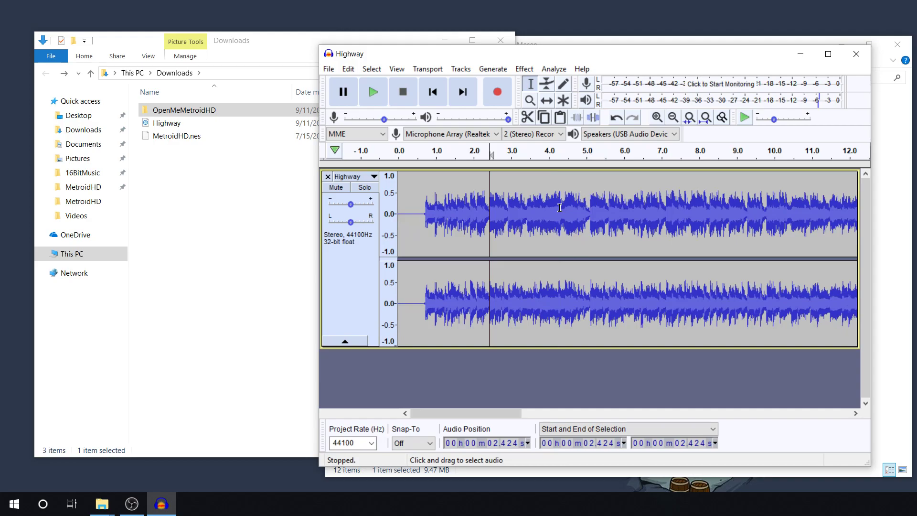
# Step: Audition from 2.424 s, then select the intro from 0 to 2.424 s
pyautogui.press('space')
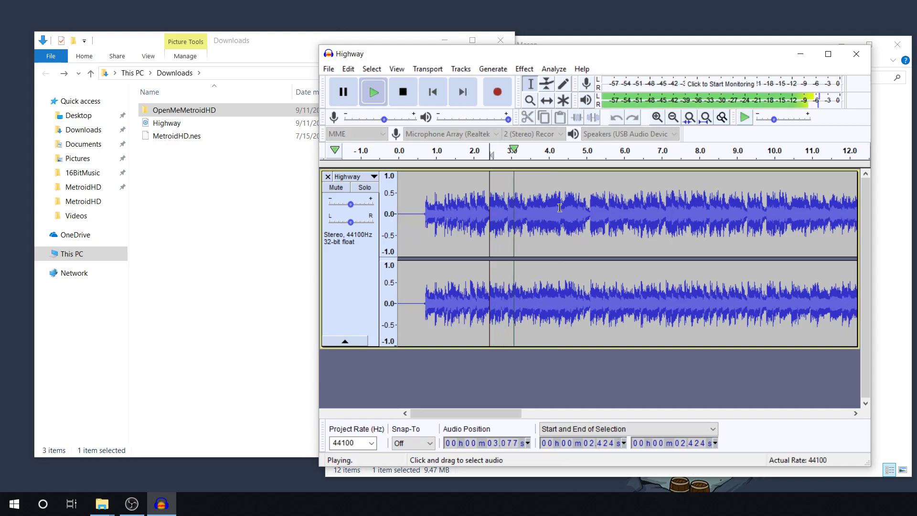
pyautogui.press('space')
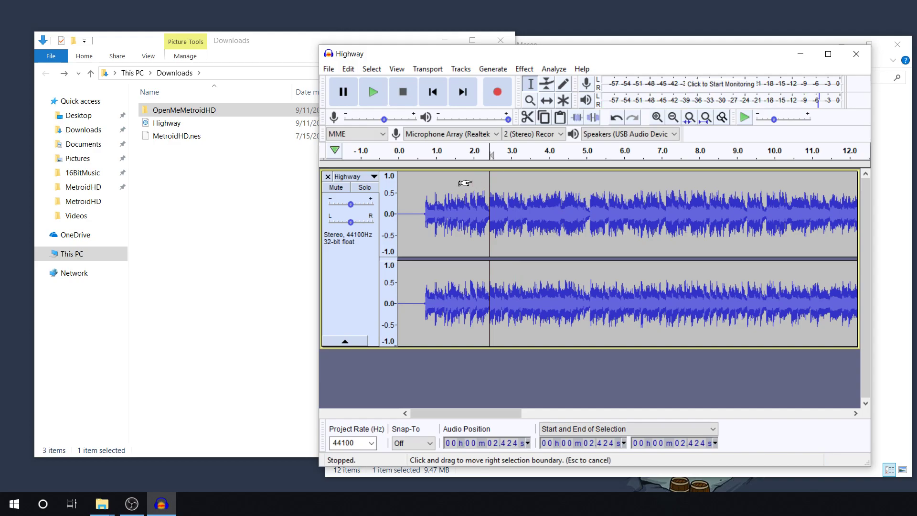
pyautogui.moveTo(455, 183); pyautogui.dragTo(397, 186)
# Step: Cut the intro so the track begins at the former 2.424 s point
pyautogui.click(527, 117)
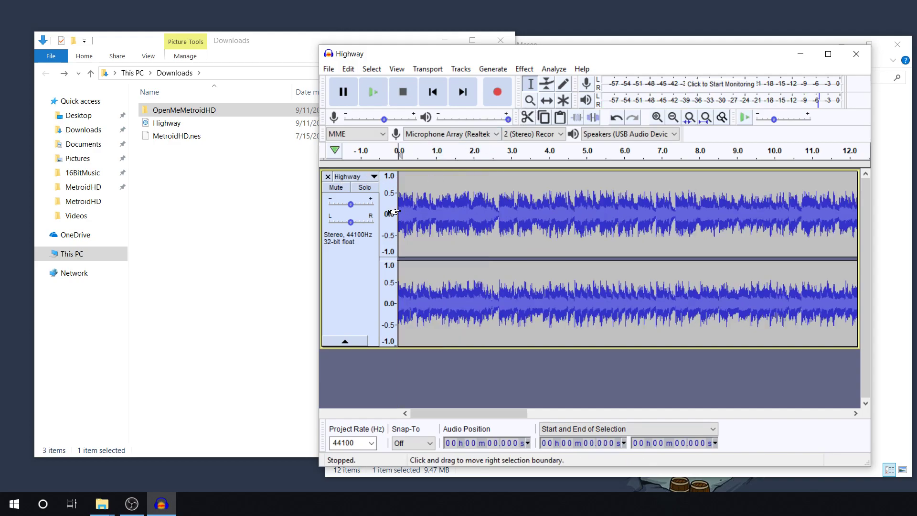
pyautogui.scroll(6, 401, 208)
pyautogui.scroll(2, 393, 212)
# Step: Zoom into the track start and select its first few samples for an effect
pyautogui.moveTo(413, 414); pyautogui.dragTo(409, 415)
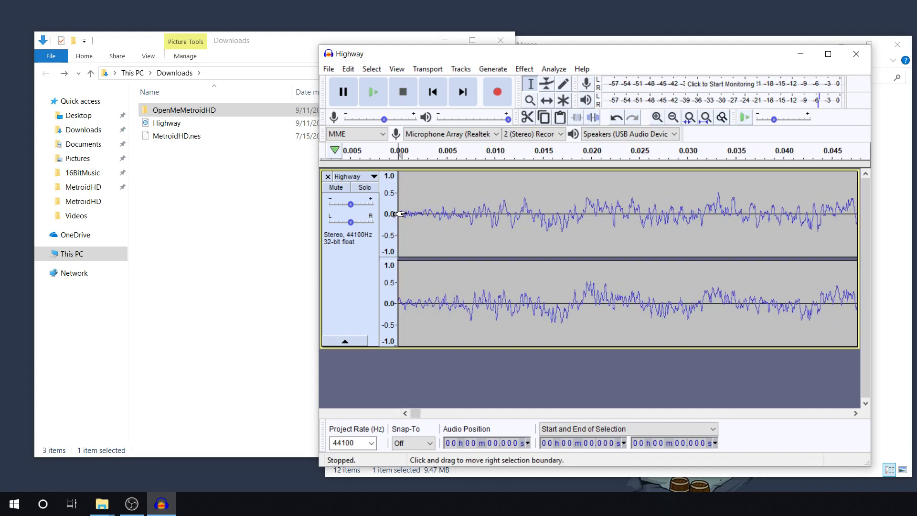
pyautogui.keyDown('ctrl'); pyautogui.scroll(5, 400, 214); pyautogui.keyUp('ctrl')
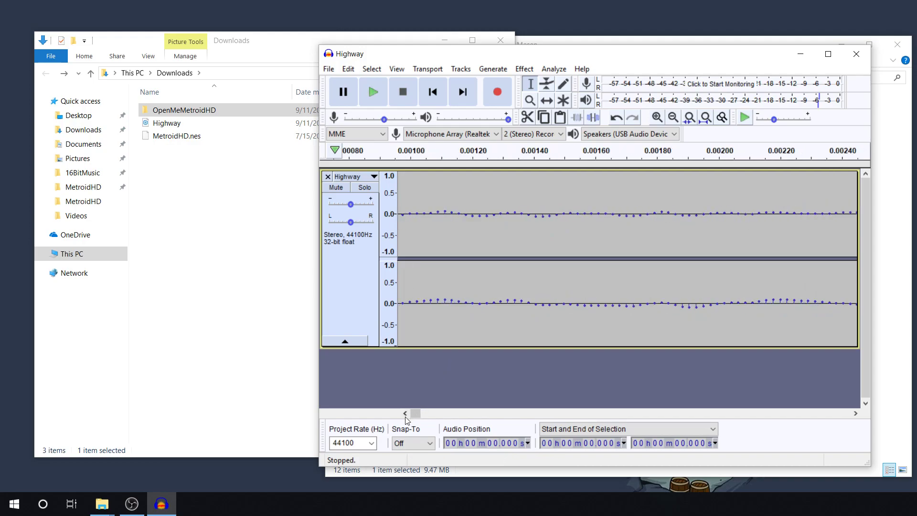
pyautogui.moveTo(405, 417); pyautogui.dragTo(405, 417)
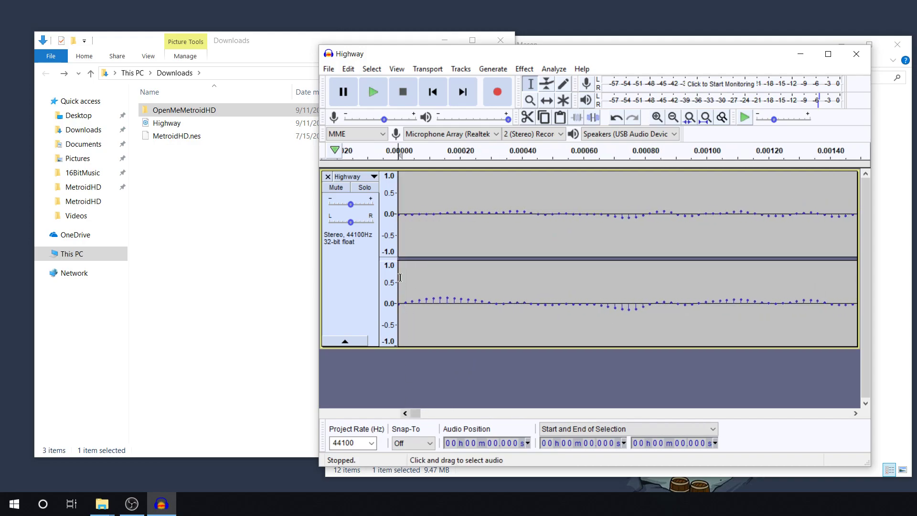
pyautogui.moveTo(404, 189); pyautogui.dragTo(396, 189)
pyautogui.click(525, 69)
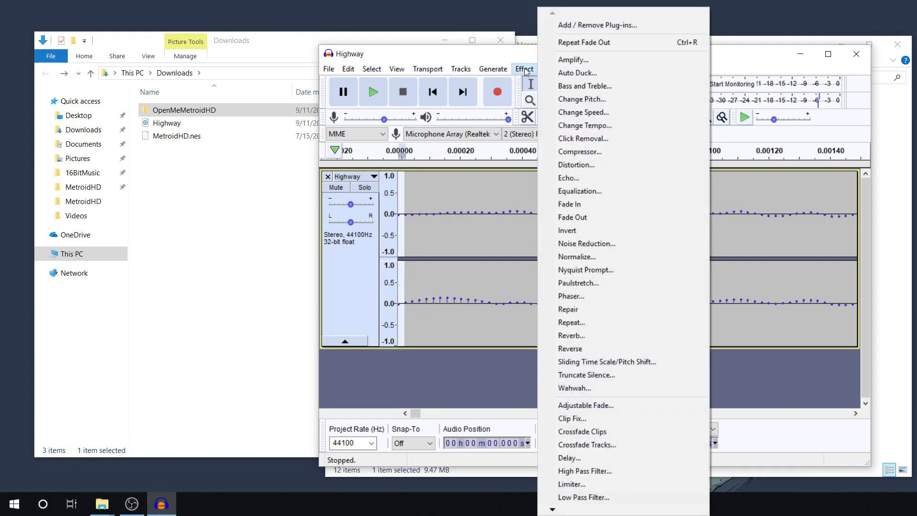
# Step: Apply a Fade In to the first few samples of the trimmed track
pyautogui.click(591, 204)
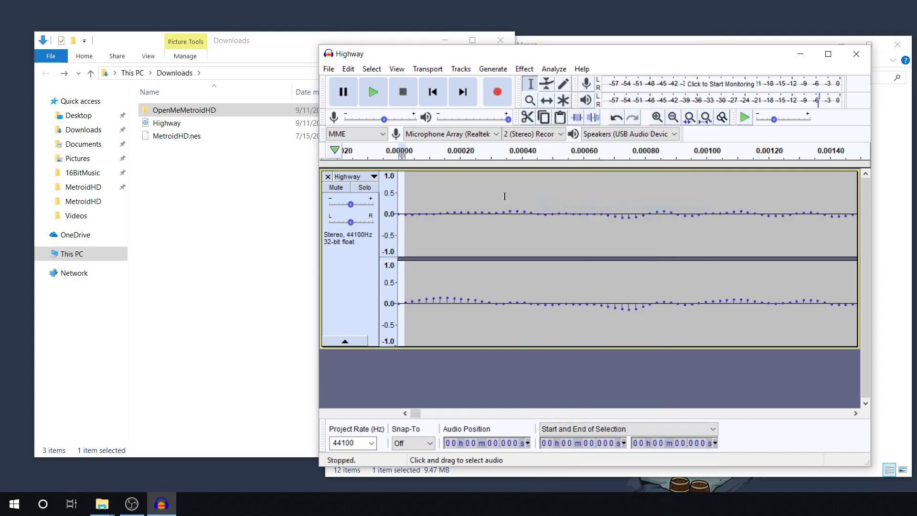
pyautogui.scroll(-3, 497, 199)
pyautogui.scroll(-11, 497, 199)
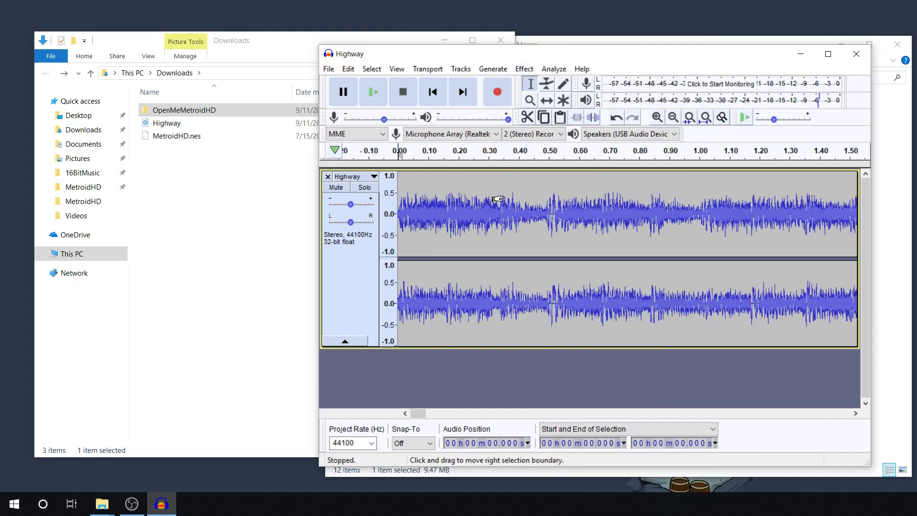
pyautogui.scroll(-2, 497, 199)
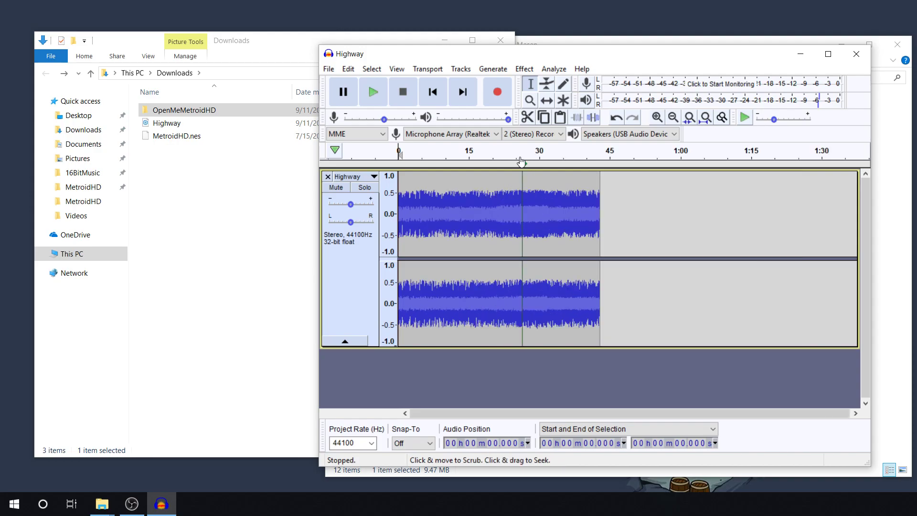
# Step: Loop Play the roughly 42.9-second trimmed clip, then stop it
pyautogui.click(428, 69)
pyautogui.moveTo(444, 83)
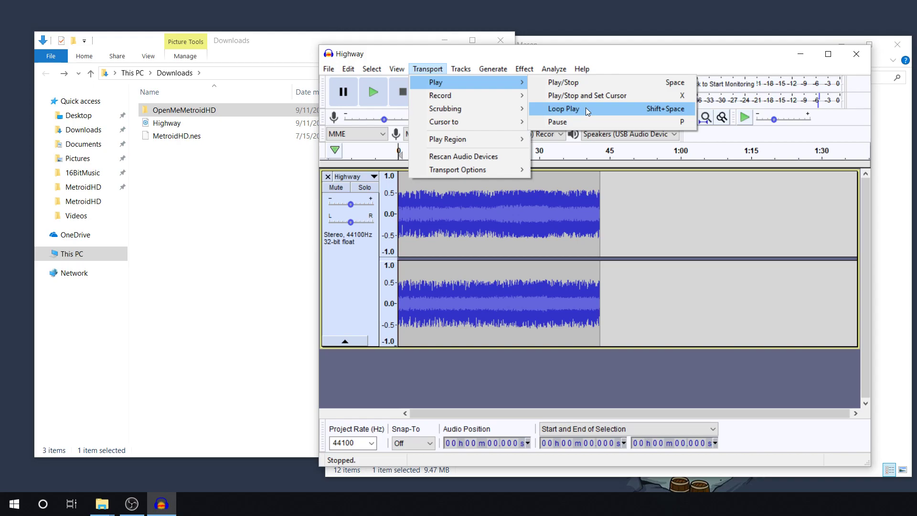
pyautogui.click(586, 108)
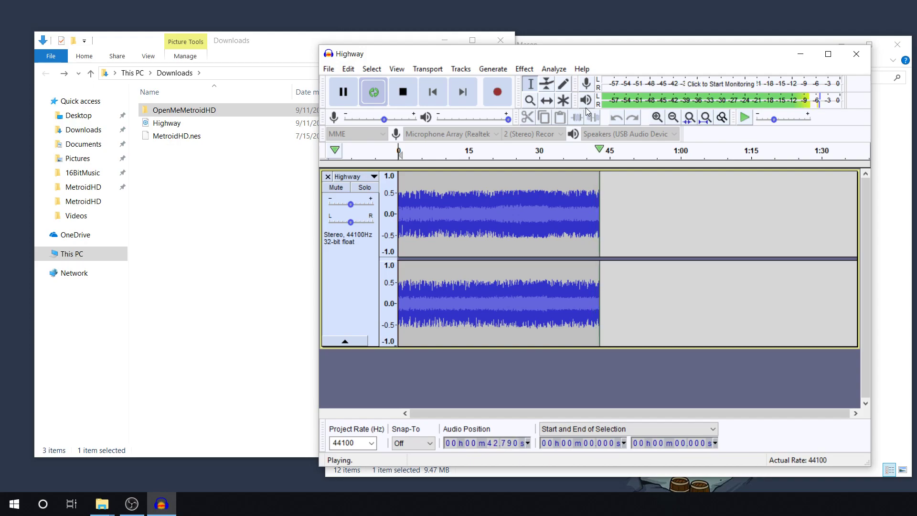
pyautogui.press('space')
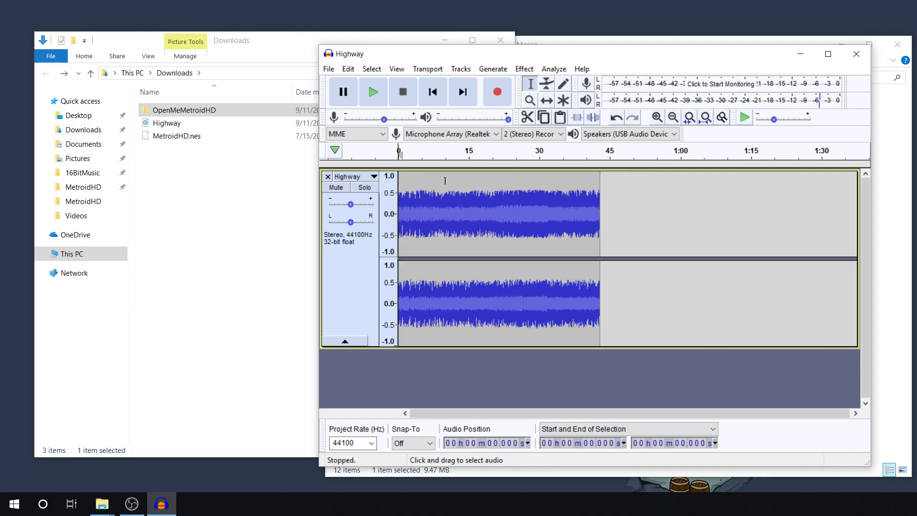
# Step: Amplify the whole Highway clip by -0.8 dB
pyautogui.click(601, 183)
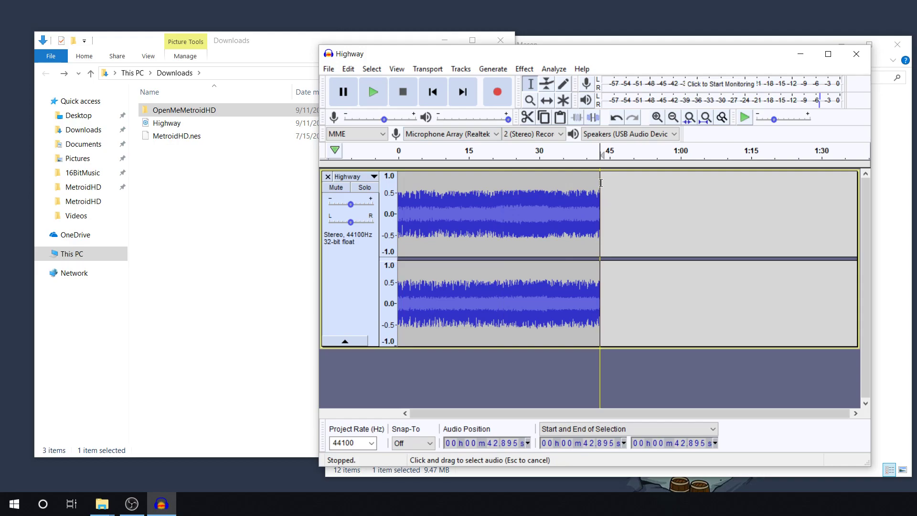
pyautogui.moveTo(601, 183); pyautogui.dragTo(368, 170)
pyautogui.click(525, 70)
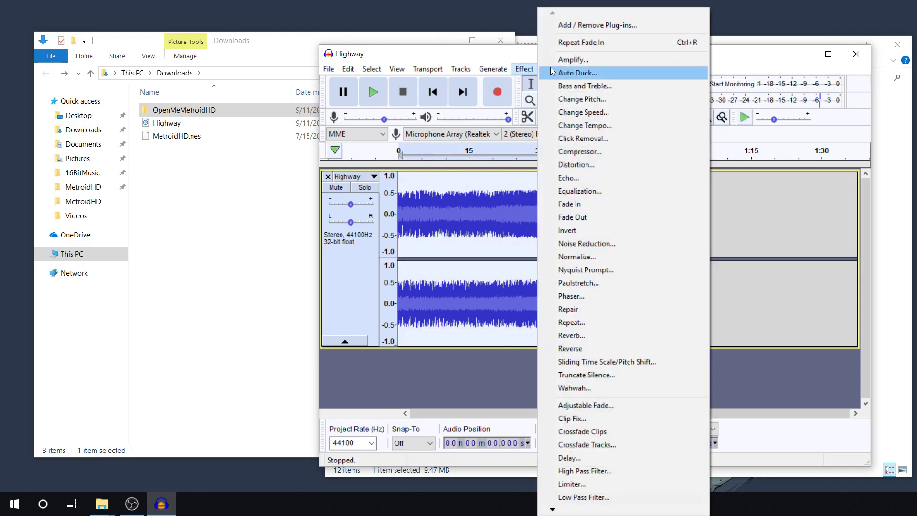
pyautogui.click(557, 61)
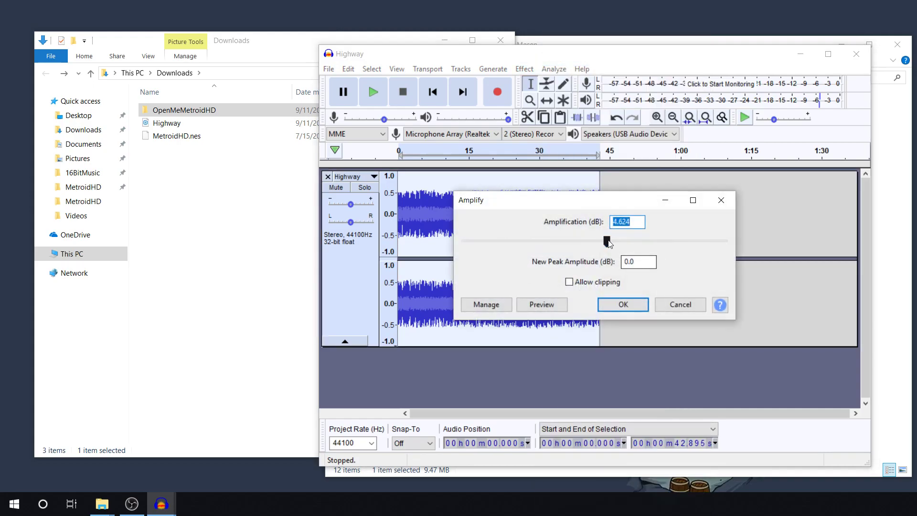
pyautogui.moveTo(606, 239); pyautogui.dragTo(601, 245)
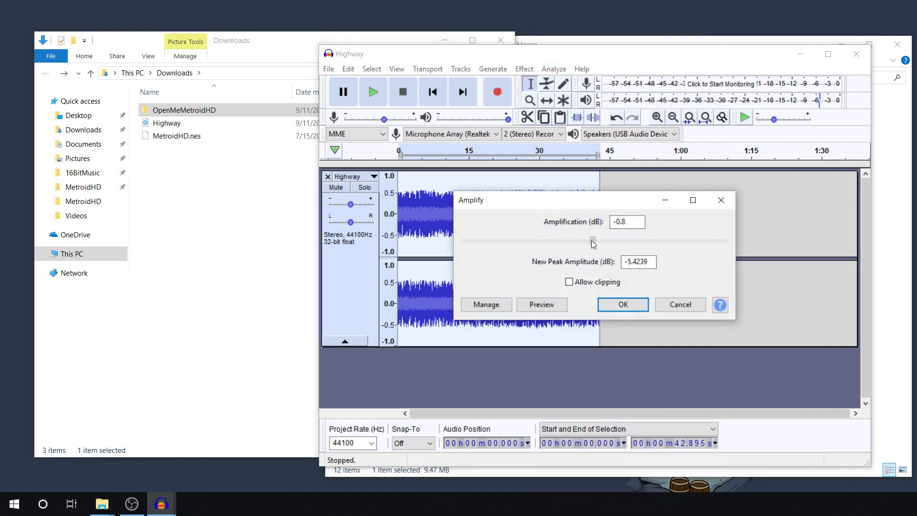
pyautogui.click(629, 304)
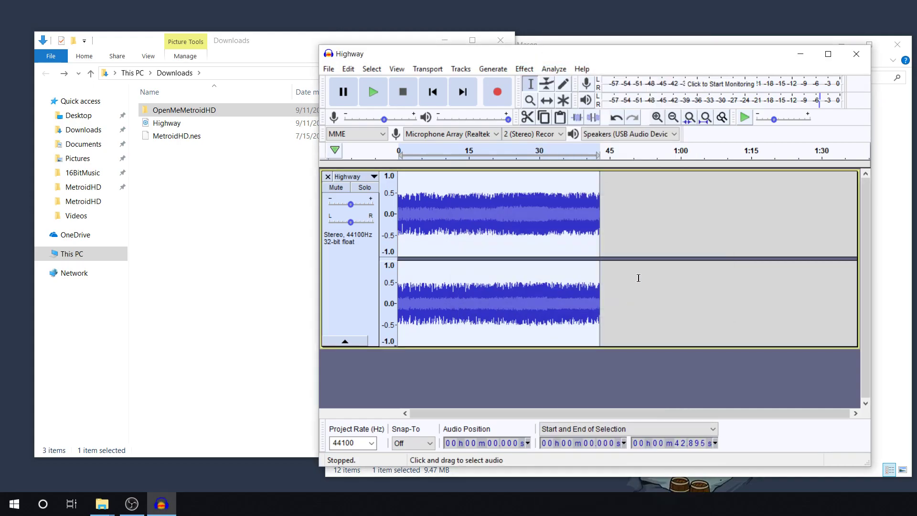
# Step: Play the track from 12.44 s to check the new level
pyautogui.click(642, 265)
pyautogui.click(456, 198)
pyautogui.press('space')
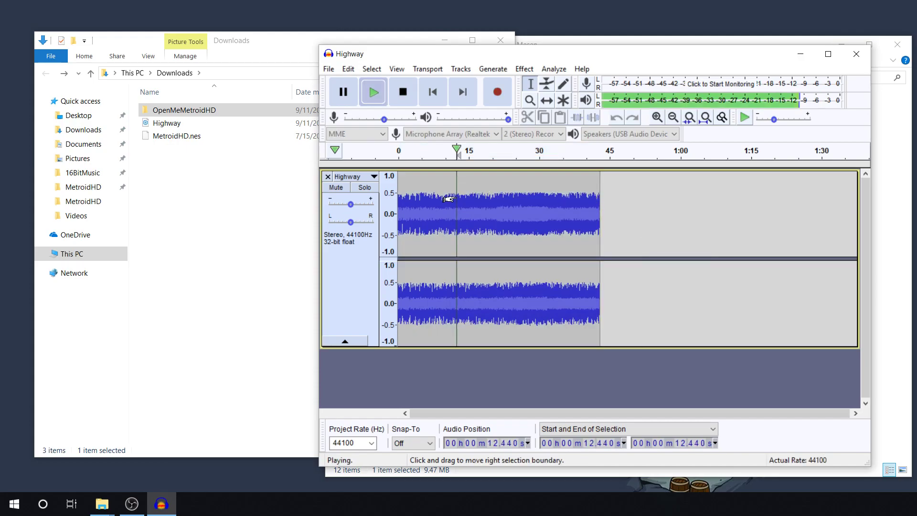
# Step: Export the track as Ogg Vorbis file 'Brinstar' to the Desktop with metadata unchanged
pyautogui.press('space')
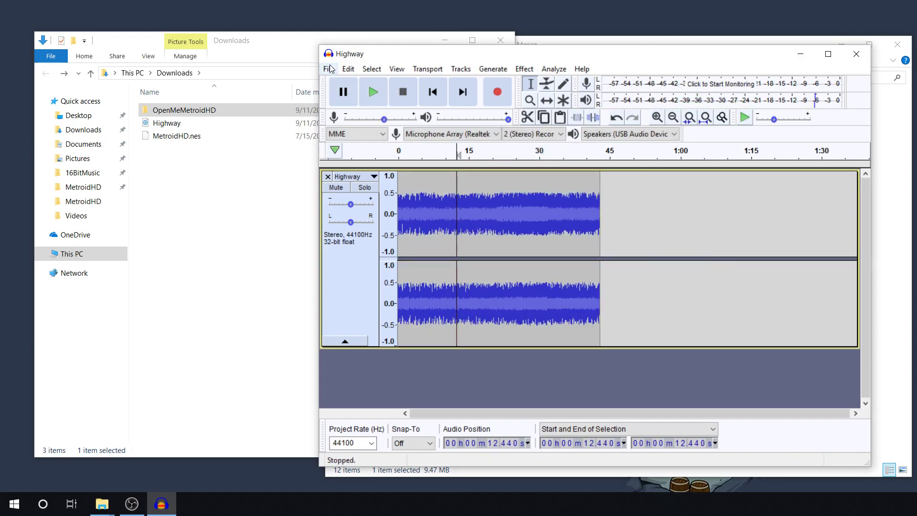
pyautogui.click(329, 70)
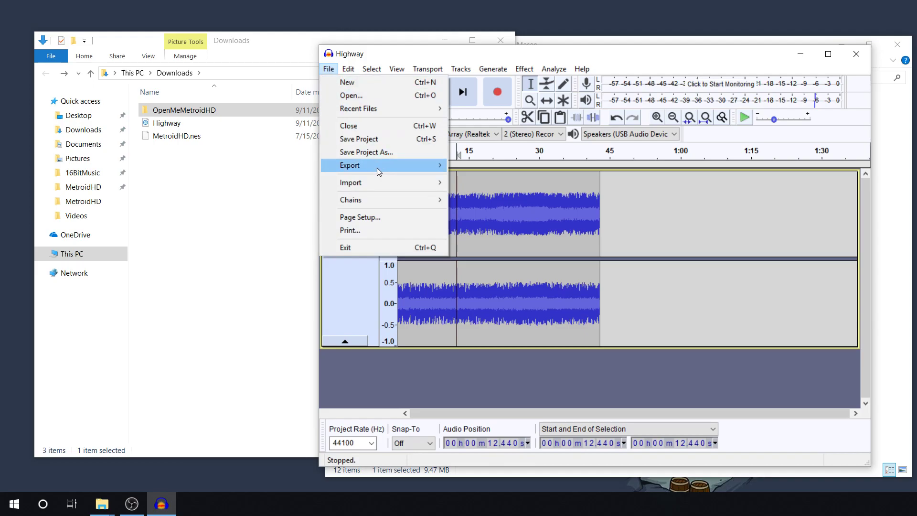
pyautogui.moveTo(380, 168)
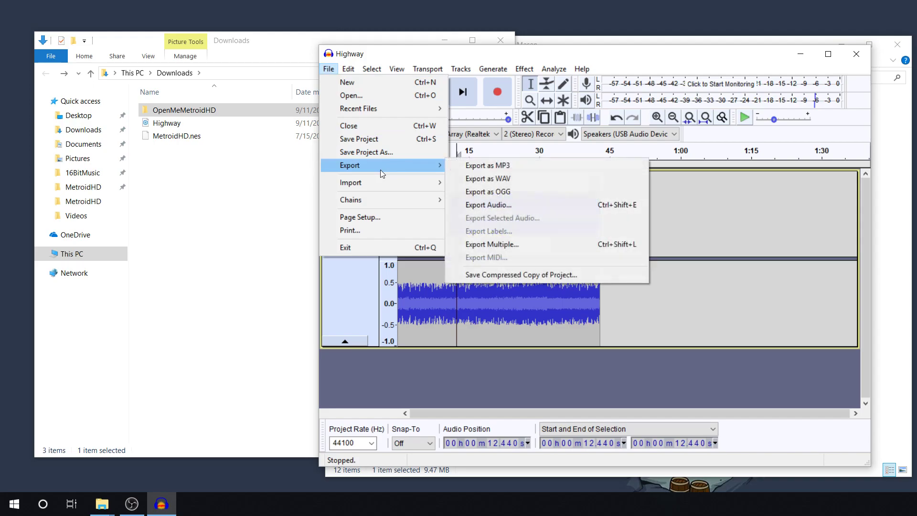
pyautogui.click(499, 194)
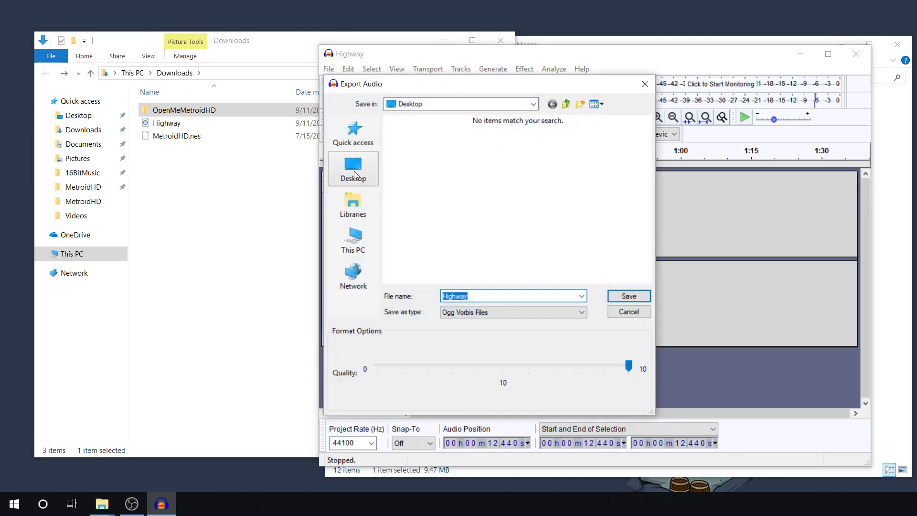
pyautogui.click(354, 176)
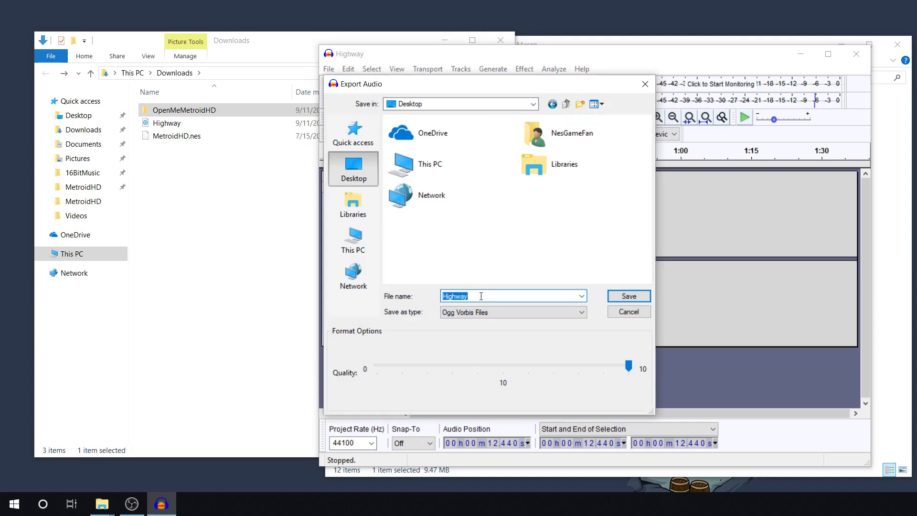
pyautogui.write('Brinstar')
pyautogui.click(630, 296)
pyautogui.click(530, 375)
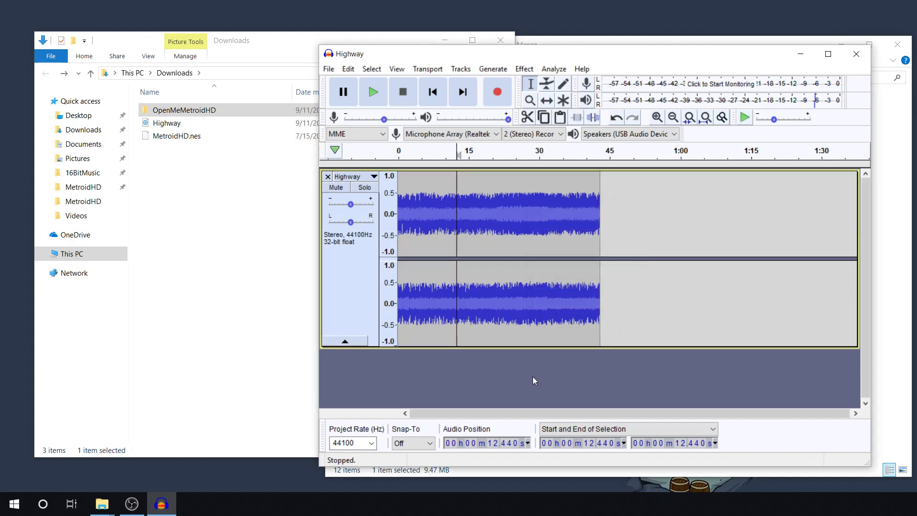
# Step: Close Audacity, discarding the unsaved project changes
pyautogui.click(850, 61)
pyautogui.click(626, 262)
pyautogui.moveTo(616, 204); pyautogui.dragTo(16, 117)
# Step: Navigate File Explorer to the Mesen\HdPacks\MetroidHD folder
pyautogui.click(625, 320)
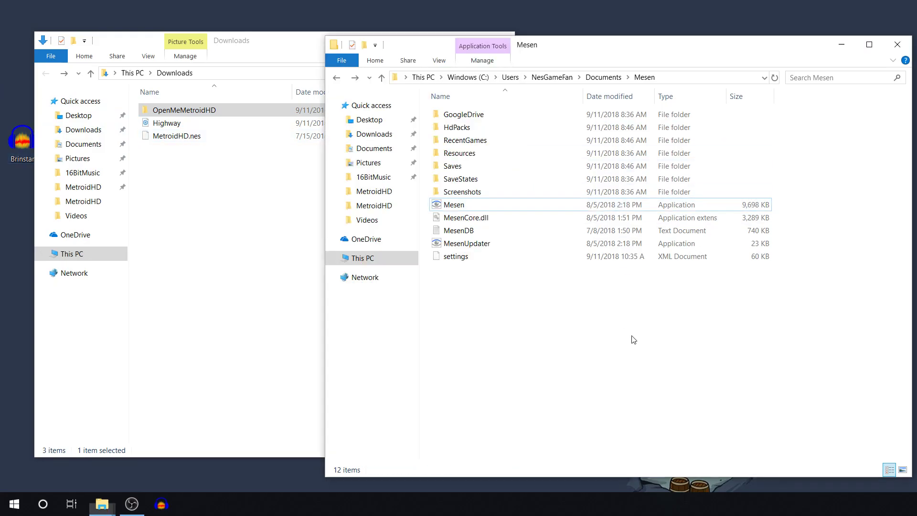
pyautogui.doubleClick(461, 128)
pyautogui.click(340, 79)
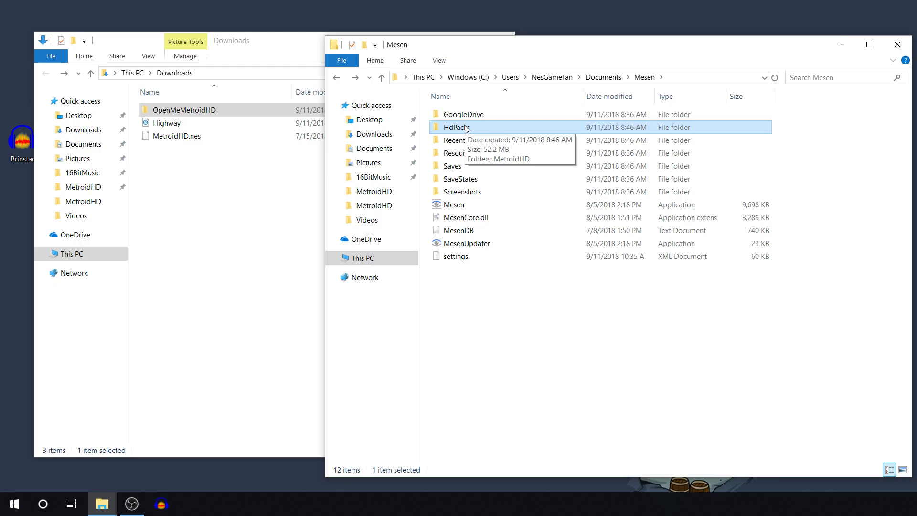
pyautogui.doubleClick(467, 128)
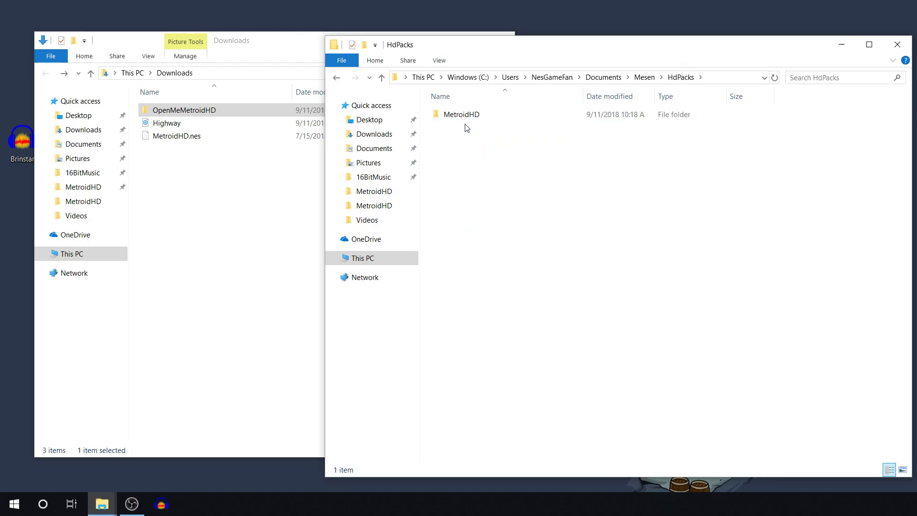
pyautogui.doubleClick(467, 119)
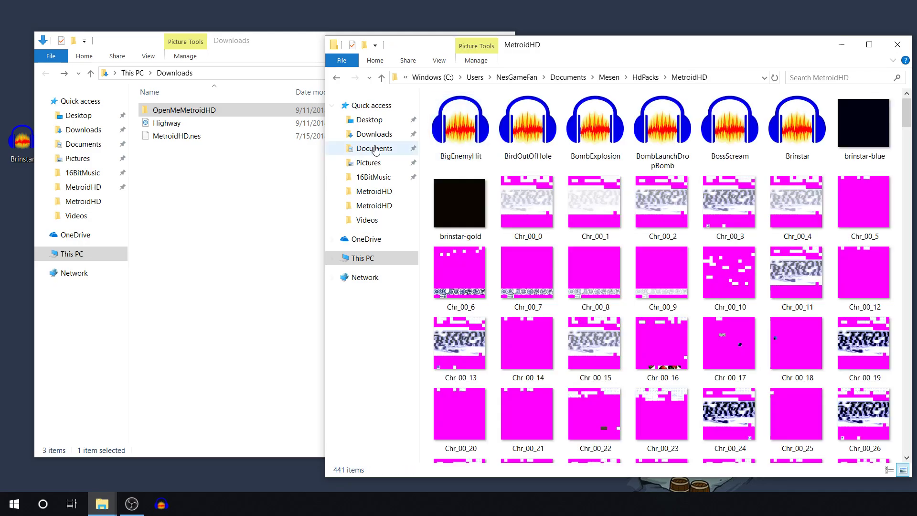
# Step: Copy the desktop Brinstar file into MetroidHD, replacing the existing Brinstar file
pyautogui.click(26, 150)
pyautogui.rightClick(21, 146)
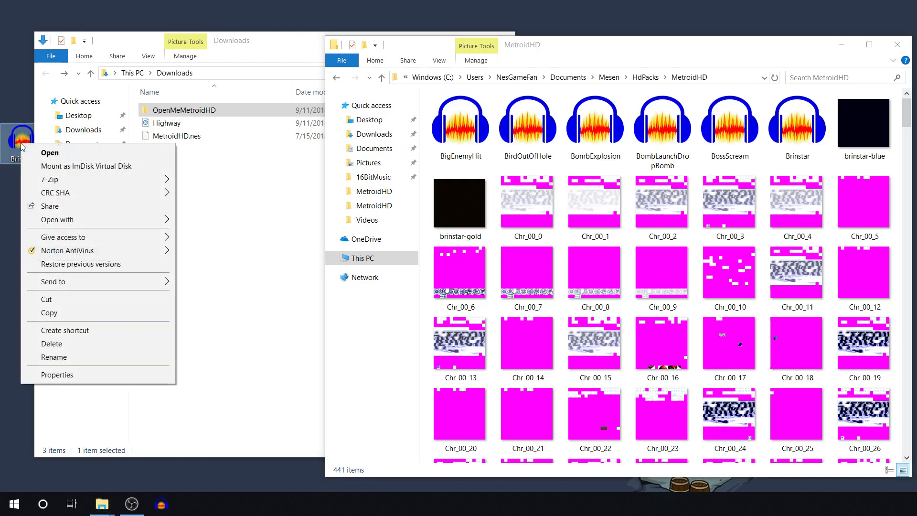
pyautogui.click(96, 311)
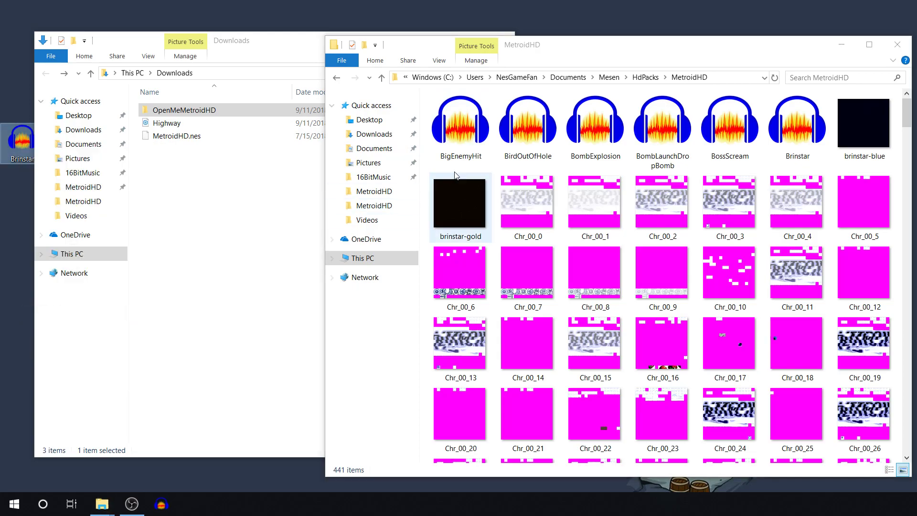
pyautogui.click(427, 152)
pyautogui.rightClick(427, 152)
pyautogui.click(488, 235)
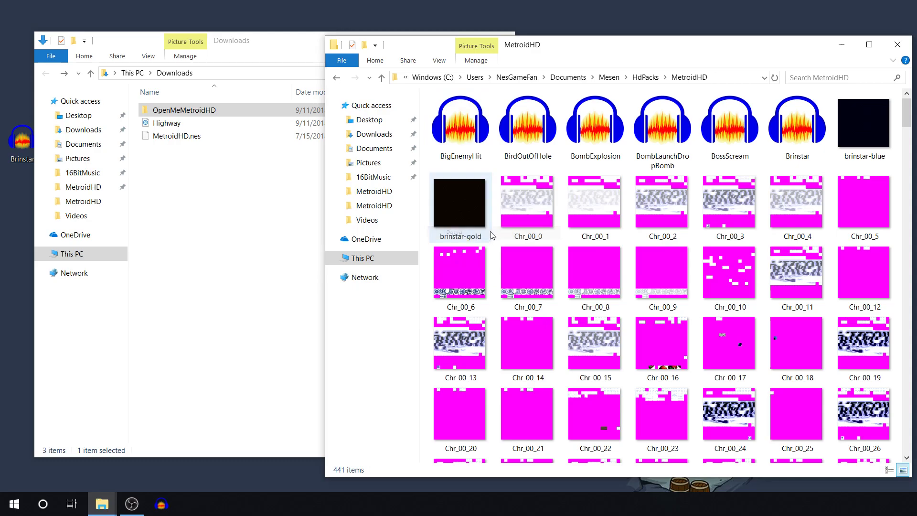
pyautogui.click(467, 188)
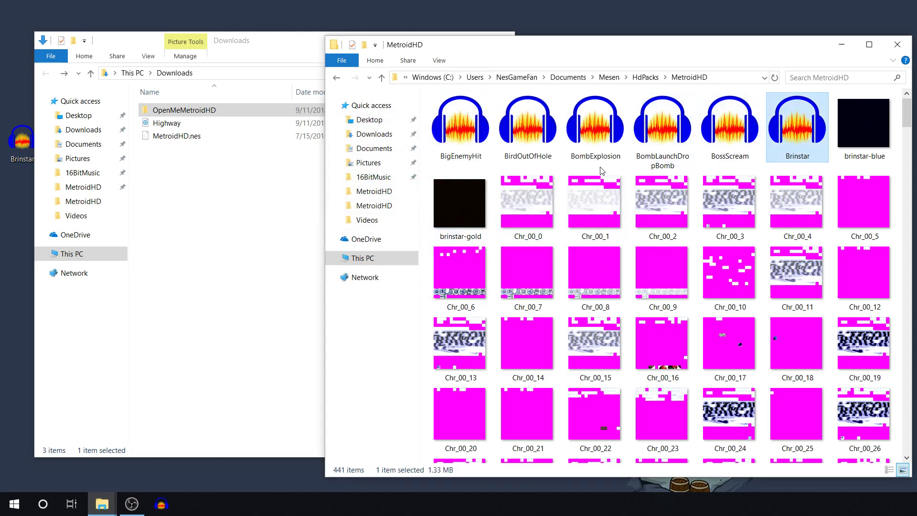
# Step: Return from the MetroidHD folder up through HdPacks to the Mesen folder
pyautogui.scroll(-6, 638, 176)
pyautogui.scroll(6, 639, 177)
pyautogui.moveTo(908, 114); pyautogui.dragTo(911, 420)
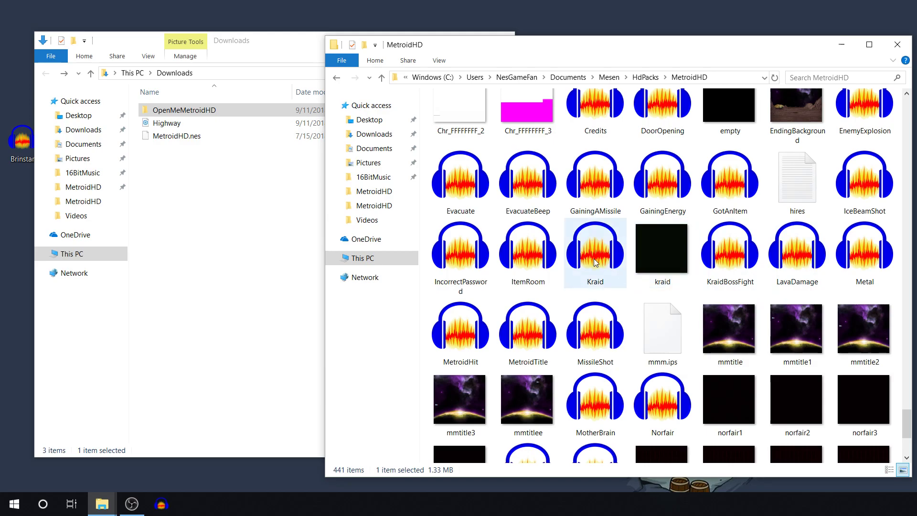
pyautogui.moveTo(596, 263)
pyautogui.click(335, 79)
pyautogui.click(334, 79)
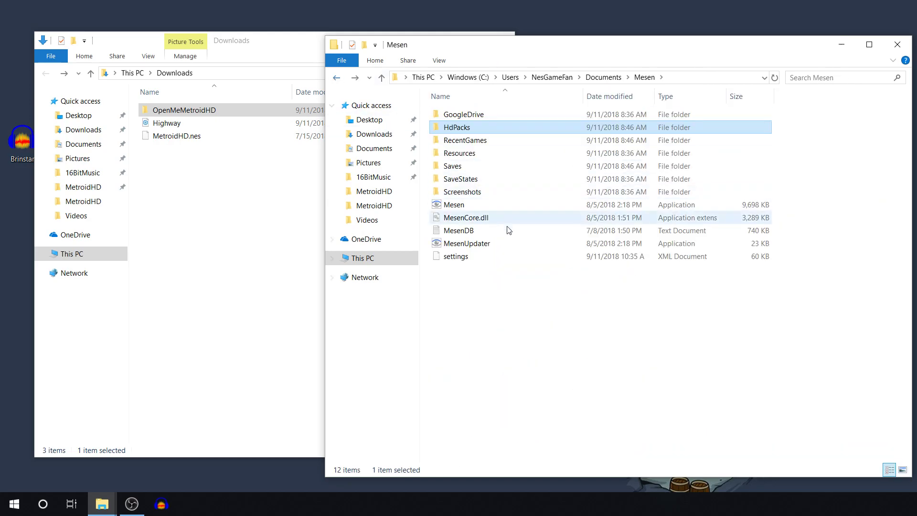
# Step: Launch Mesen.exe and load MetroidHD.nes through File > Open
pyautogui.doubleClick(480, 205)
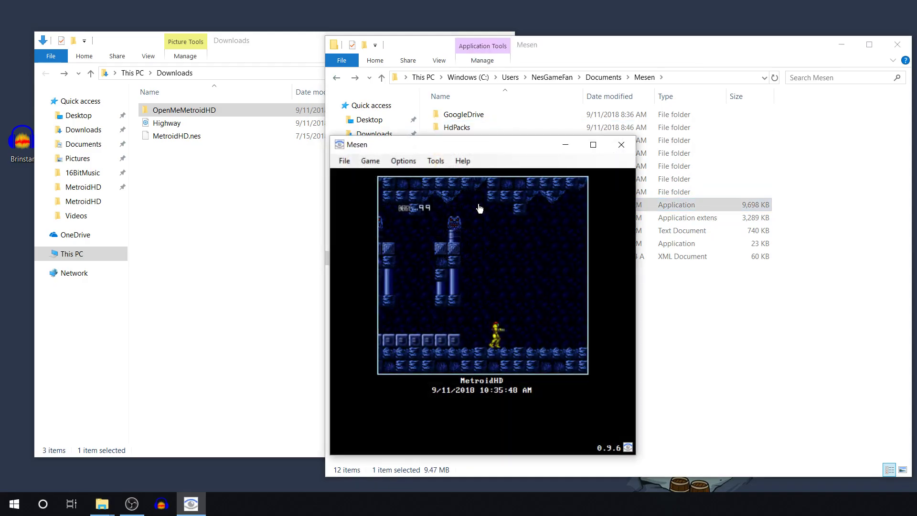
pyautogui.click(344, 160)
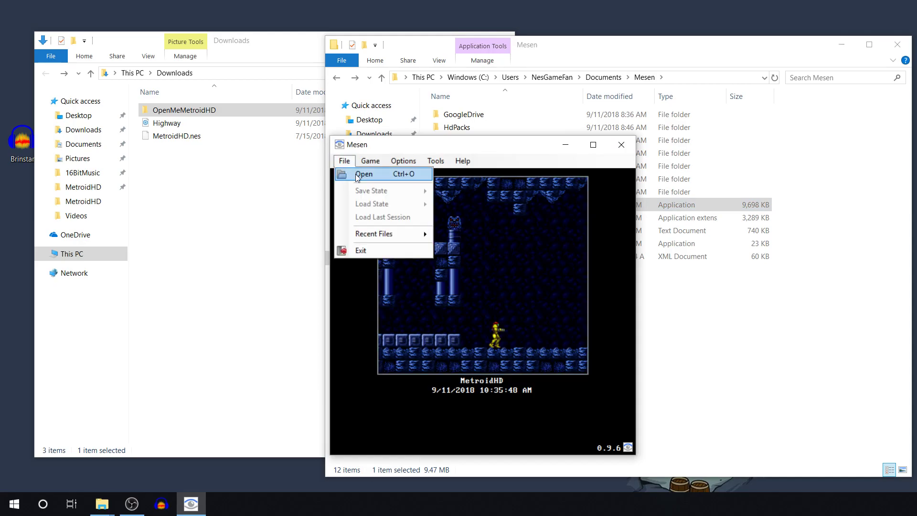
pyautogui.click(355, 173)
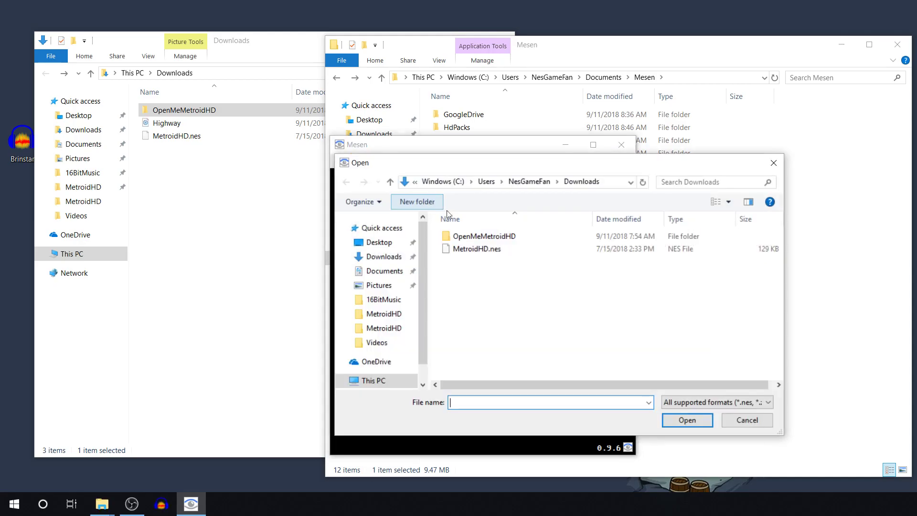
pyautogui.doubleClick(499, 248)
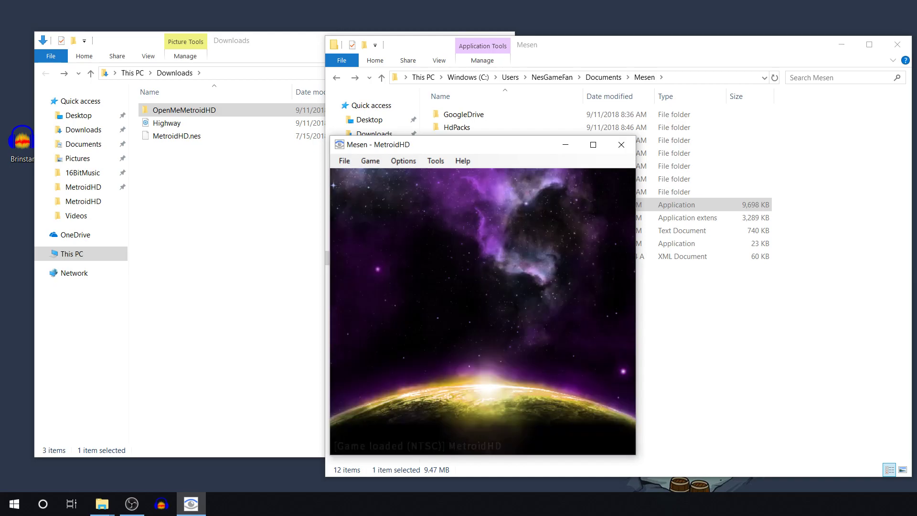
# Step: Start the game and move Samus around the Brinstar start room to hear the new music
pyautogui.press('w')
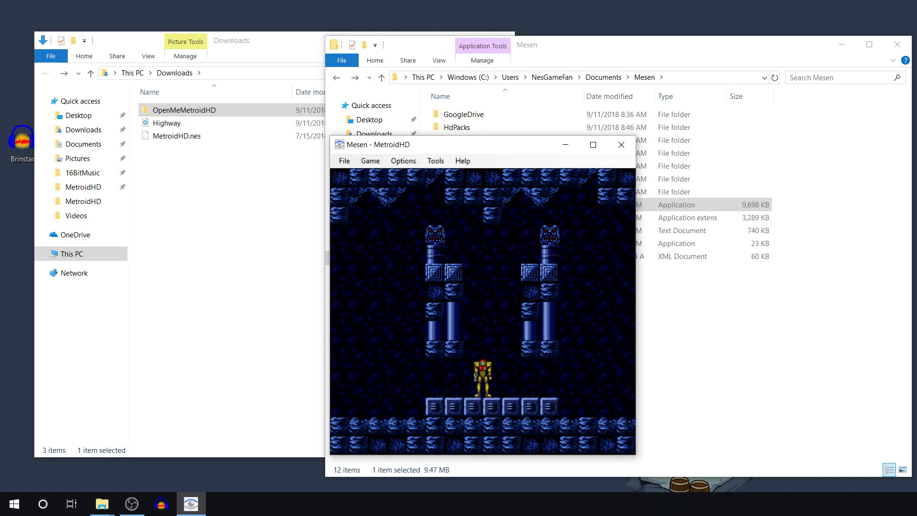
pyautogui.press('Right')
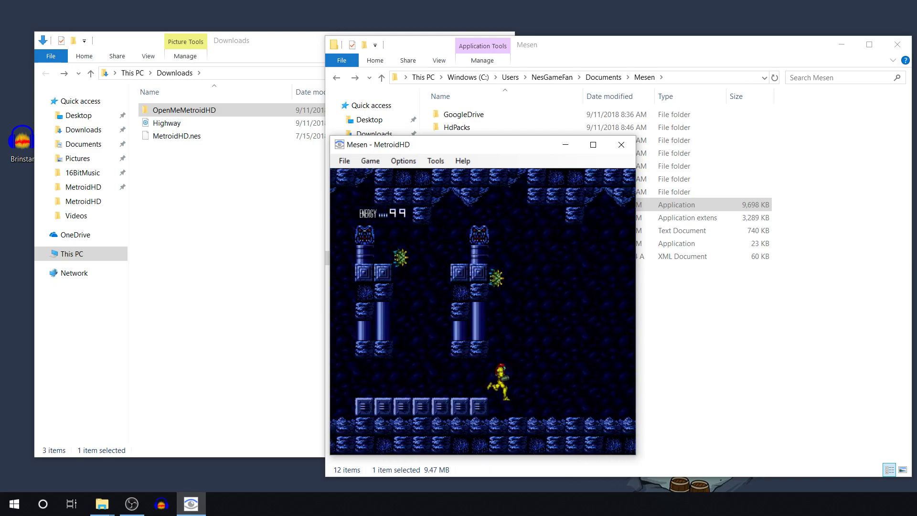
pyautogui.press('Left')
pyautogui.press('x')
pyautogui.press('Right')
pyautogui.press('Left')
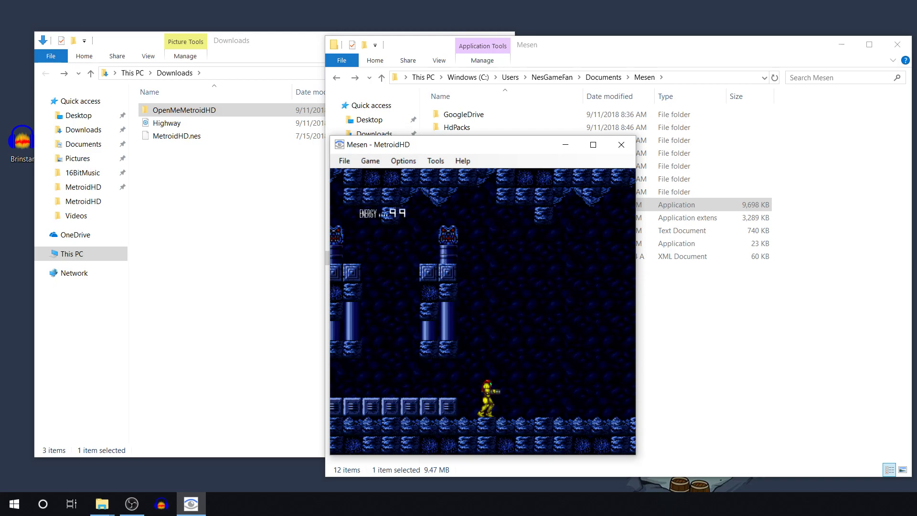
pyautogui.click(618, 146)
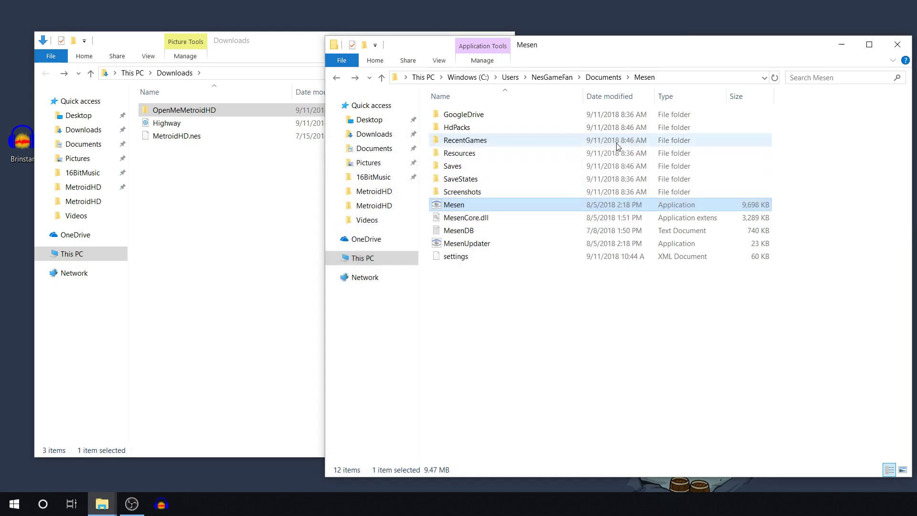